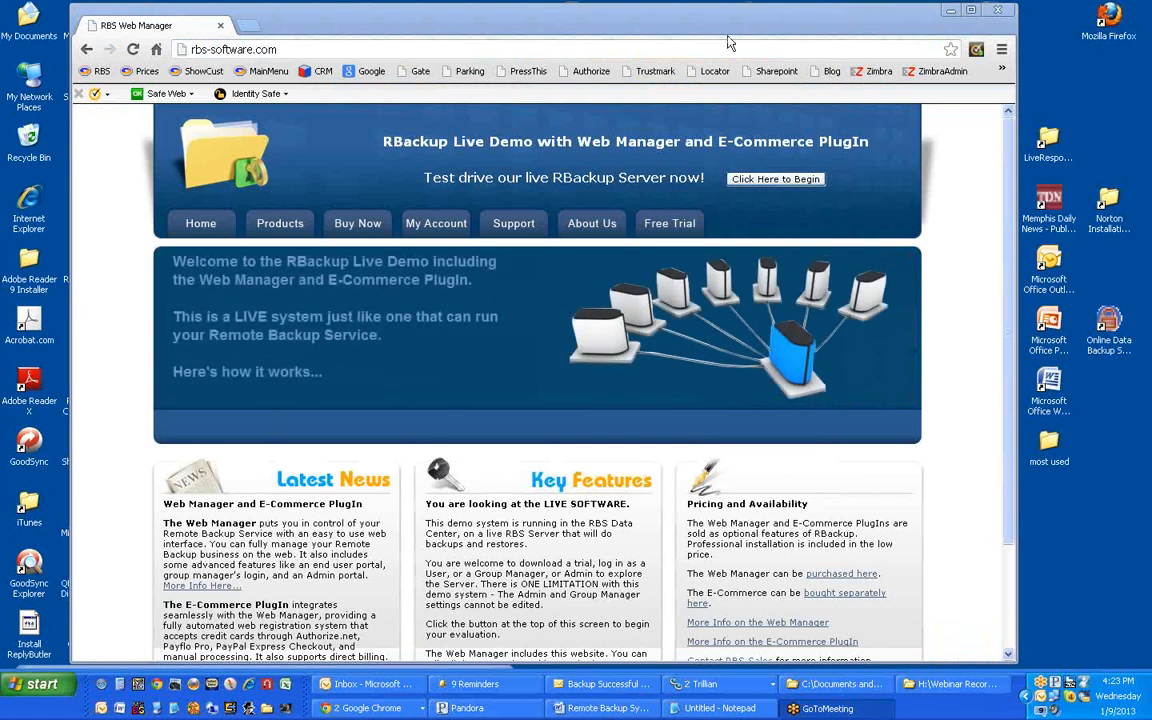
Step: Sign in to My Account as administrator and dismiss the Software Updates notice
click(436, 226)
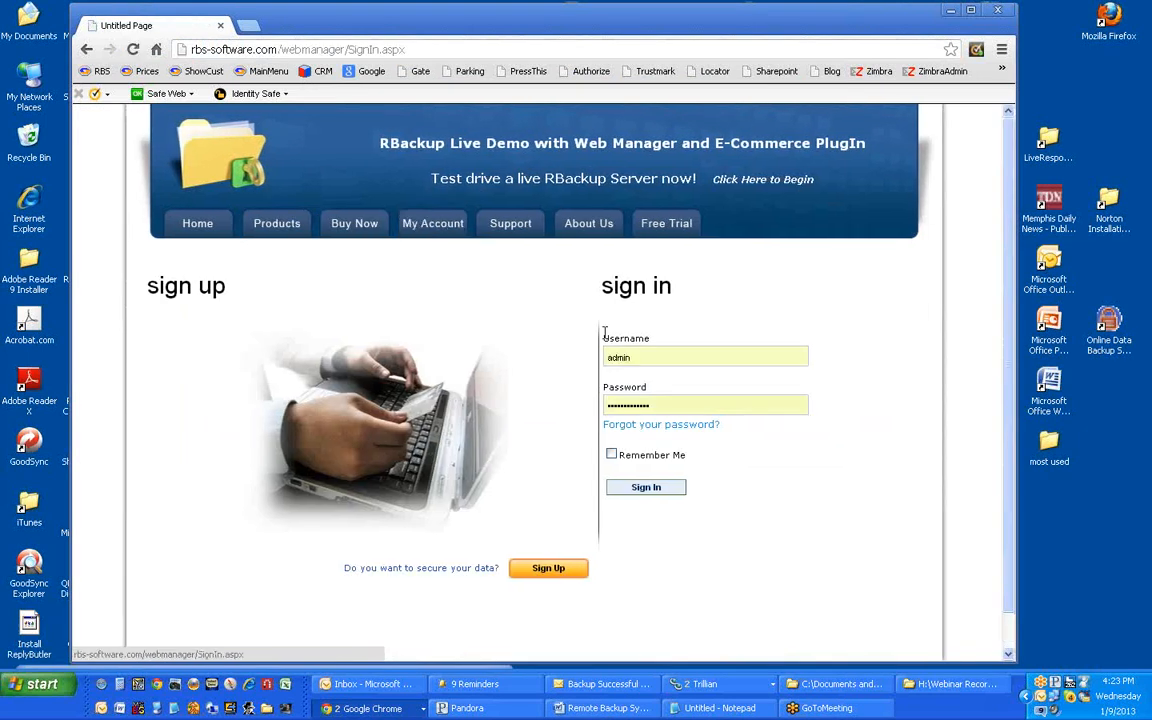
click(655, 490)
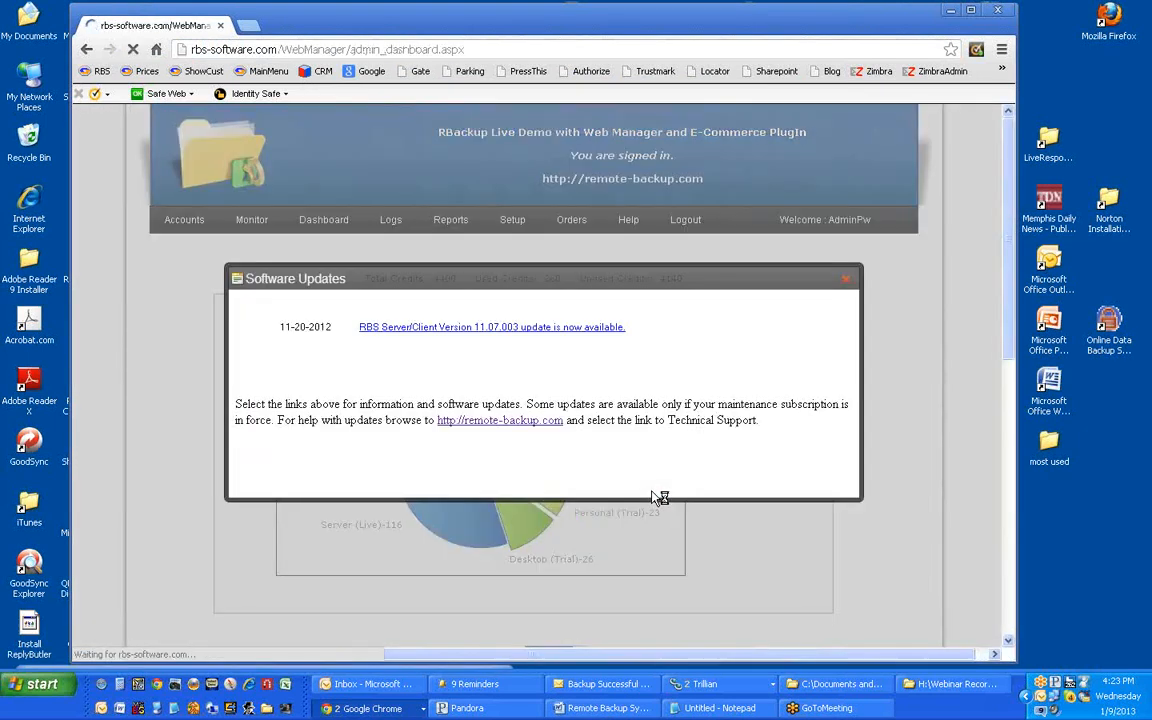
click(849, 273)
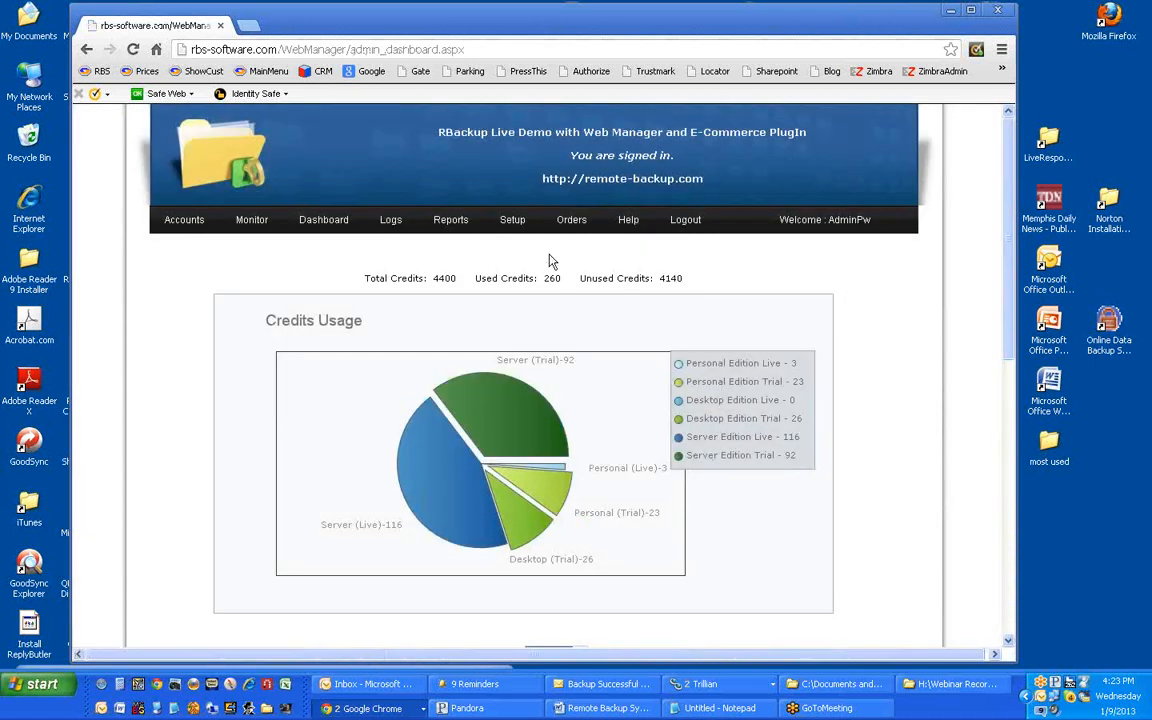
mouse_move(523, 222)
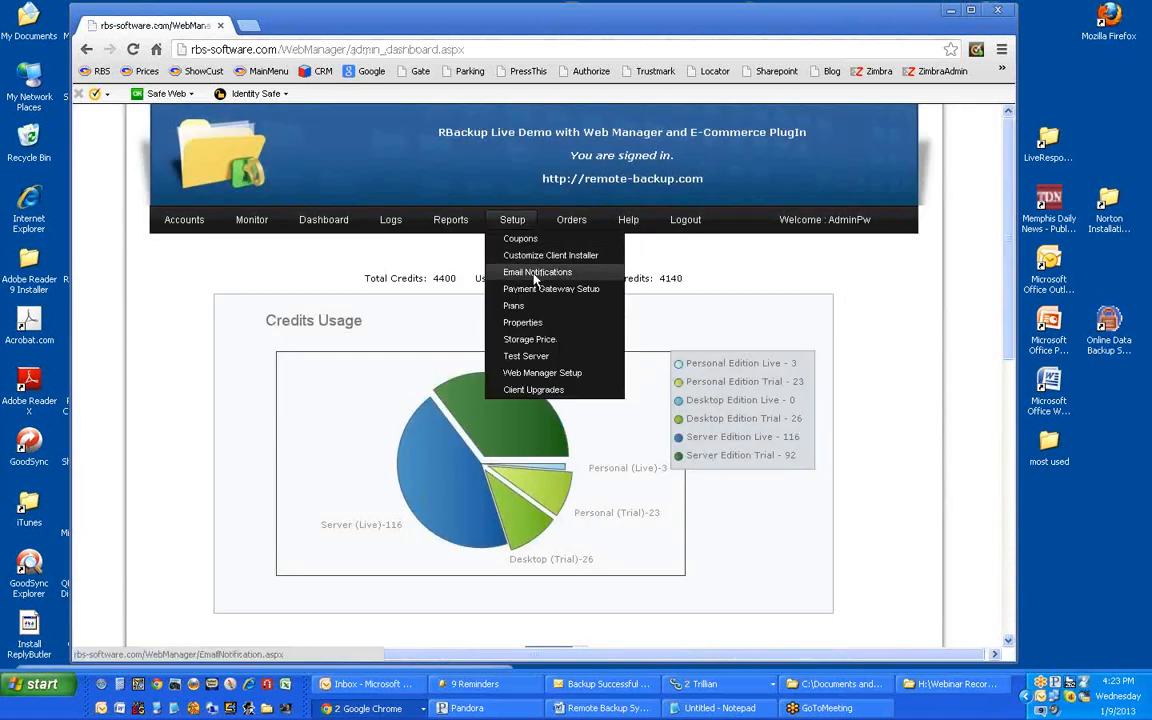
Step: Save the email server settings: smtp.mxtoolbox.com, port 25, 60-second timeout
click(536, 274)
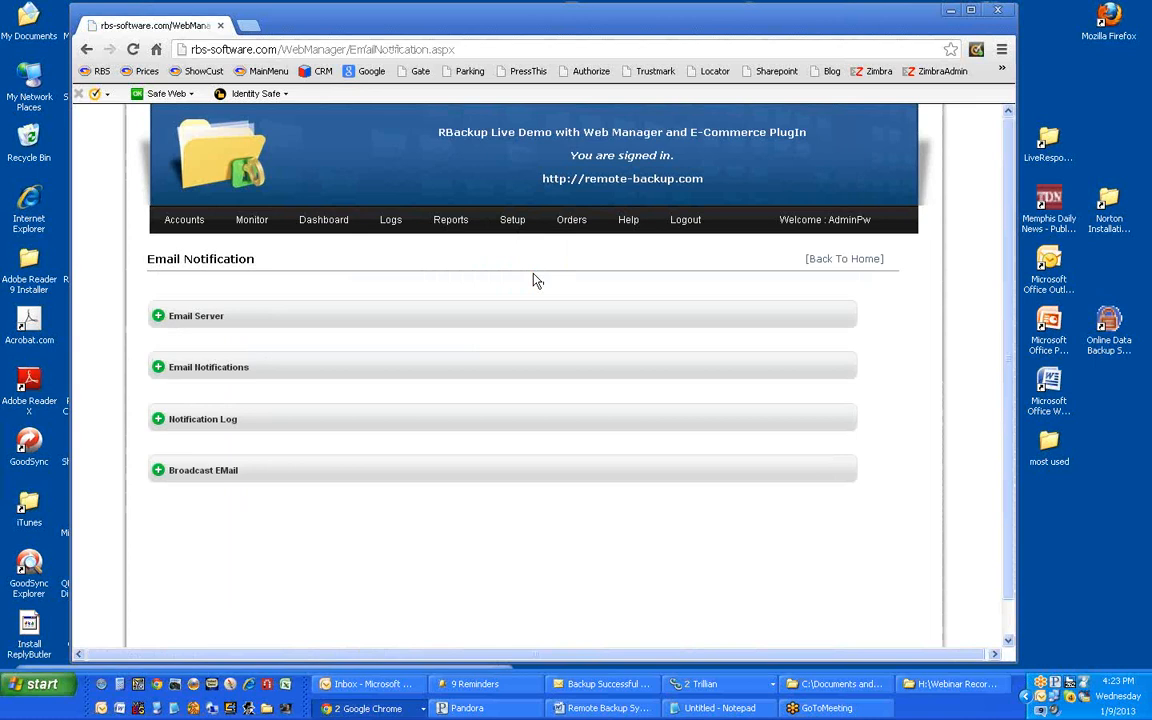
click(158, 316)
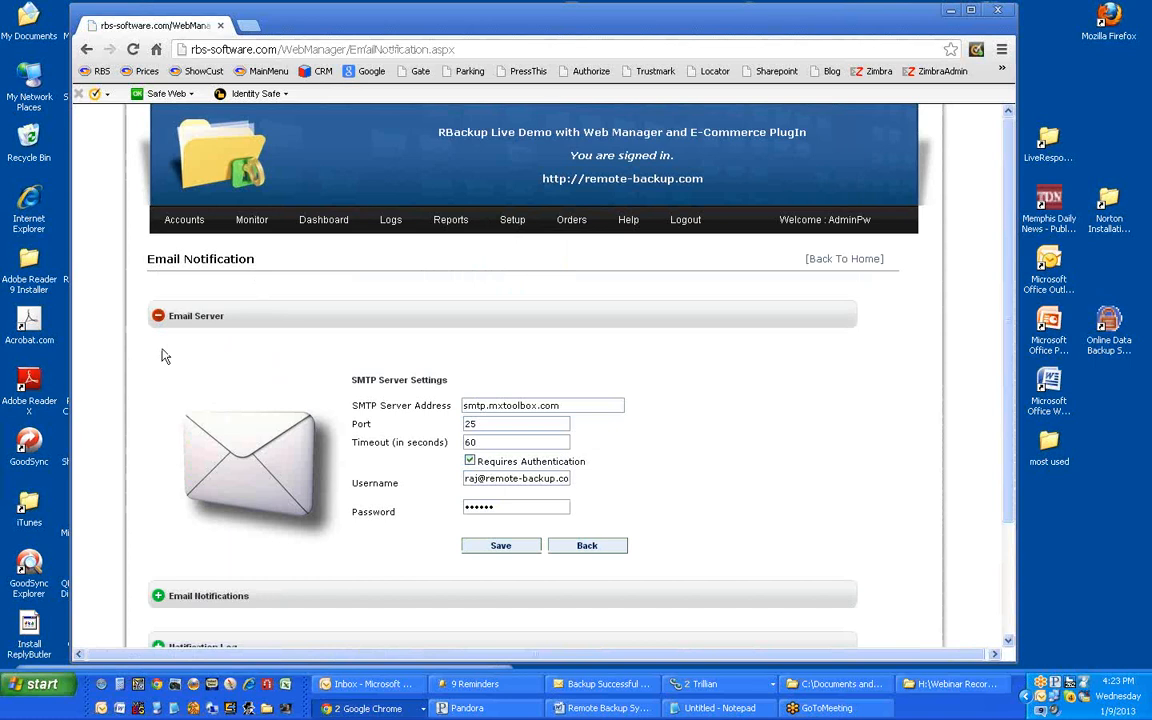
scroll(163, 356, down, 1)
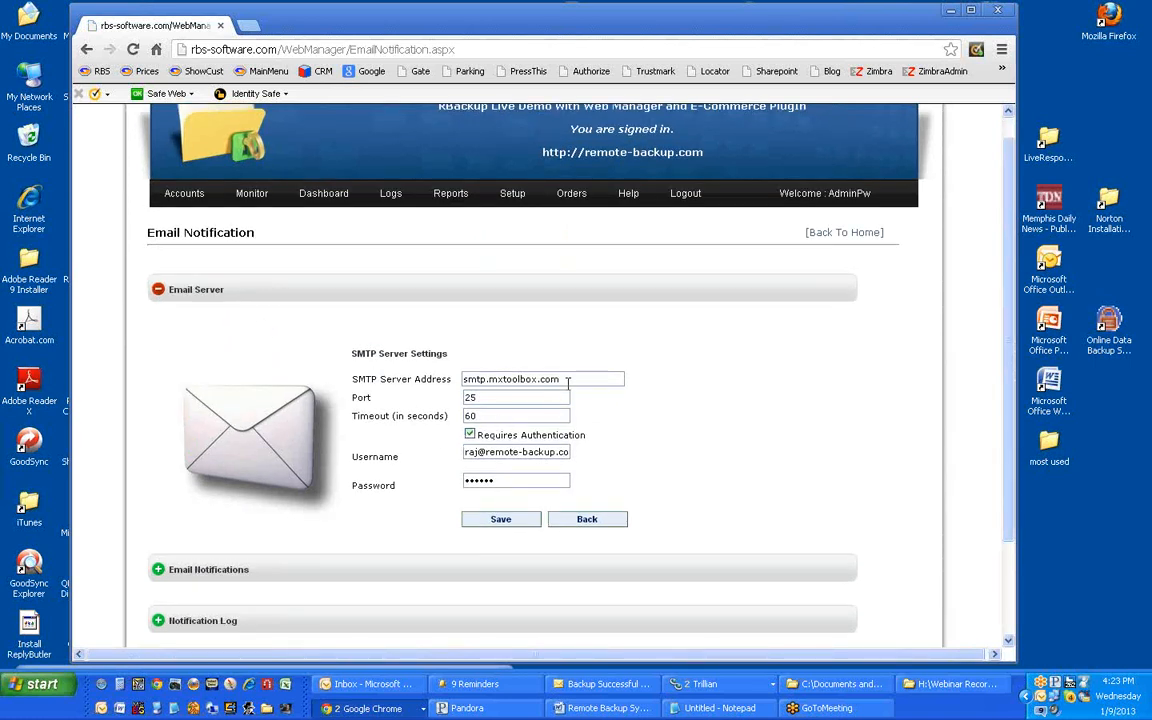
click(479, 416)
click(517, 522)
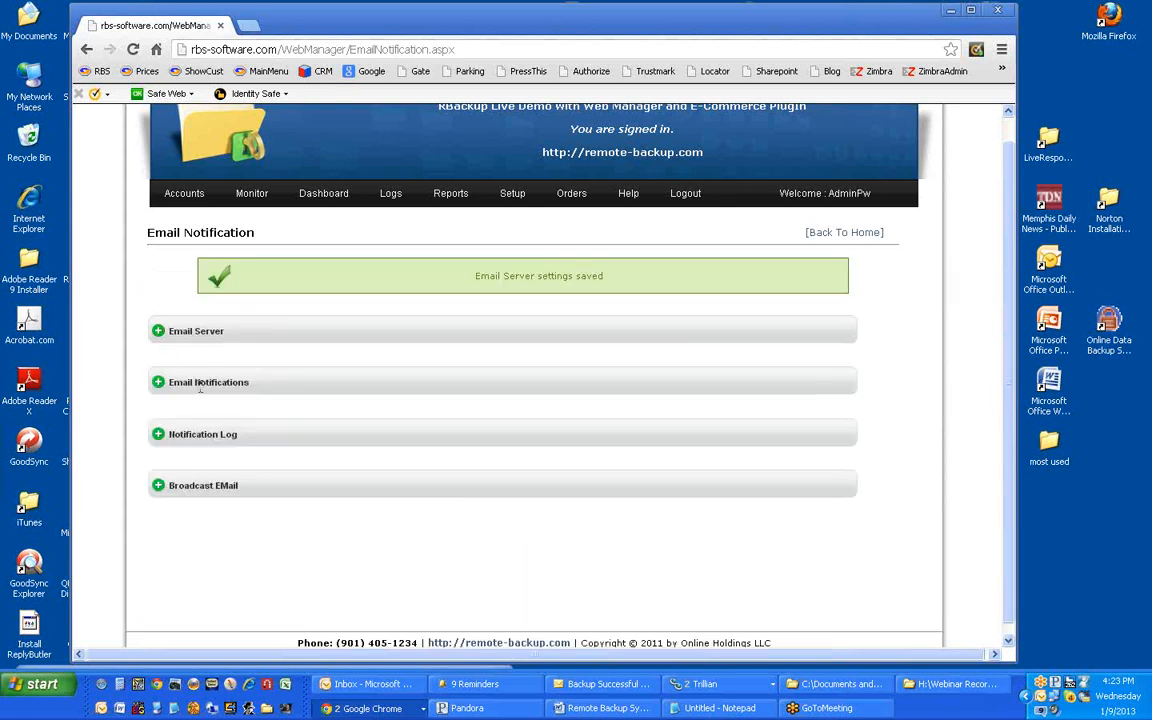
click(157, 385)
Step: Keep Successful Backup Notification selected in the Notification Type list
scroll(190, 422, down, 5)
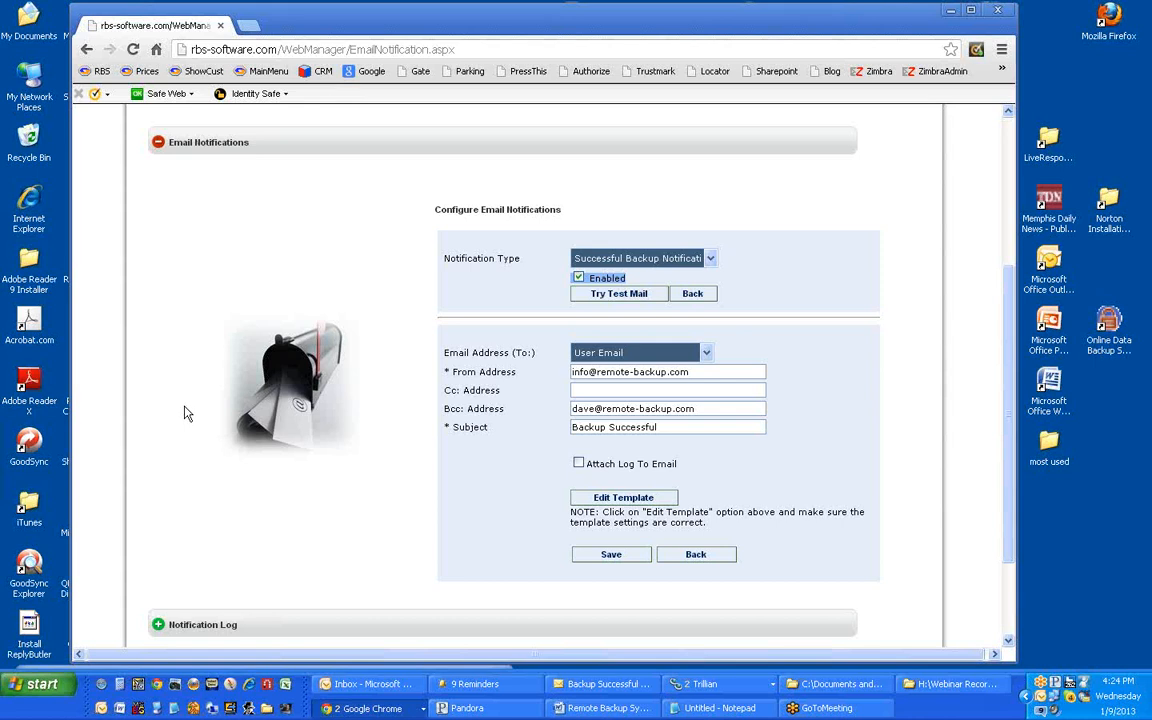
click(711, 259)
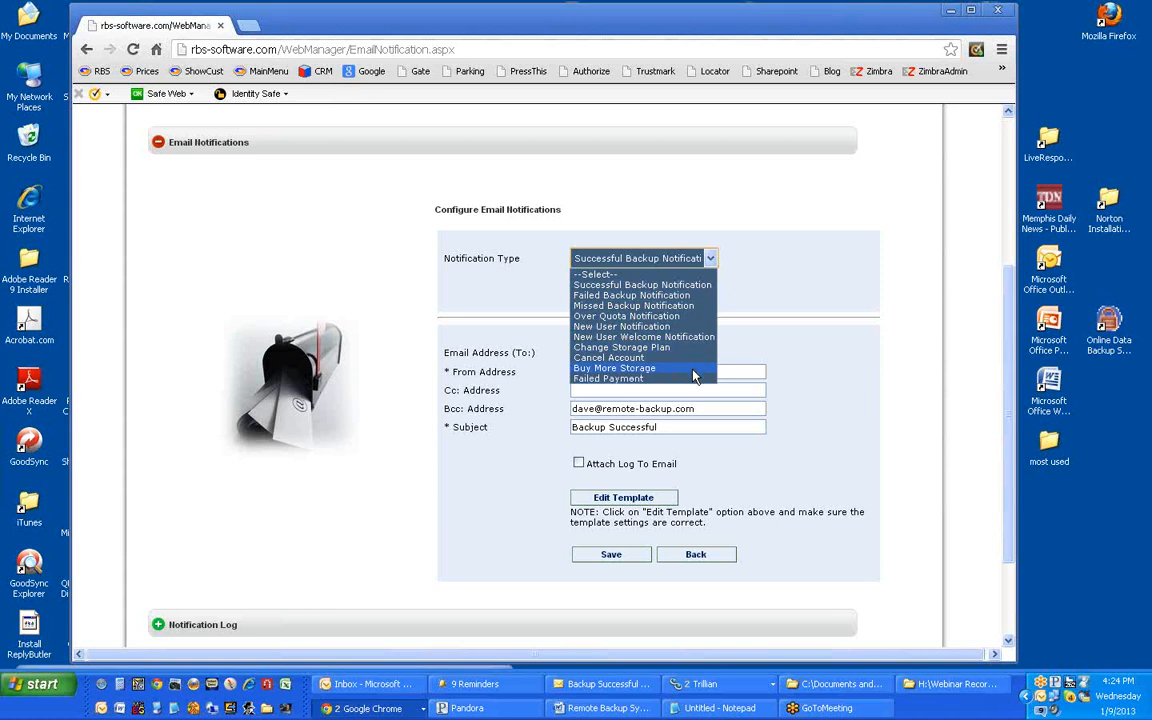
click(739, 277)
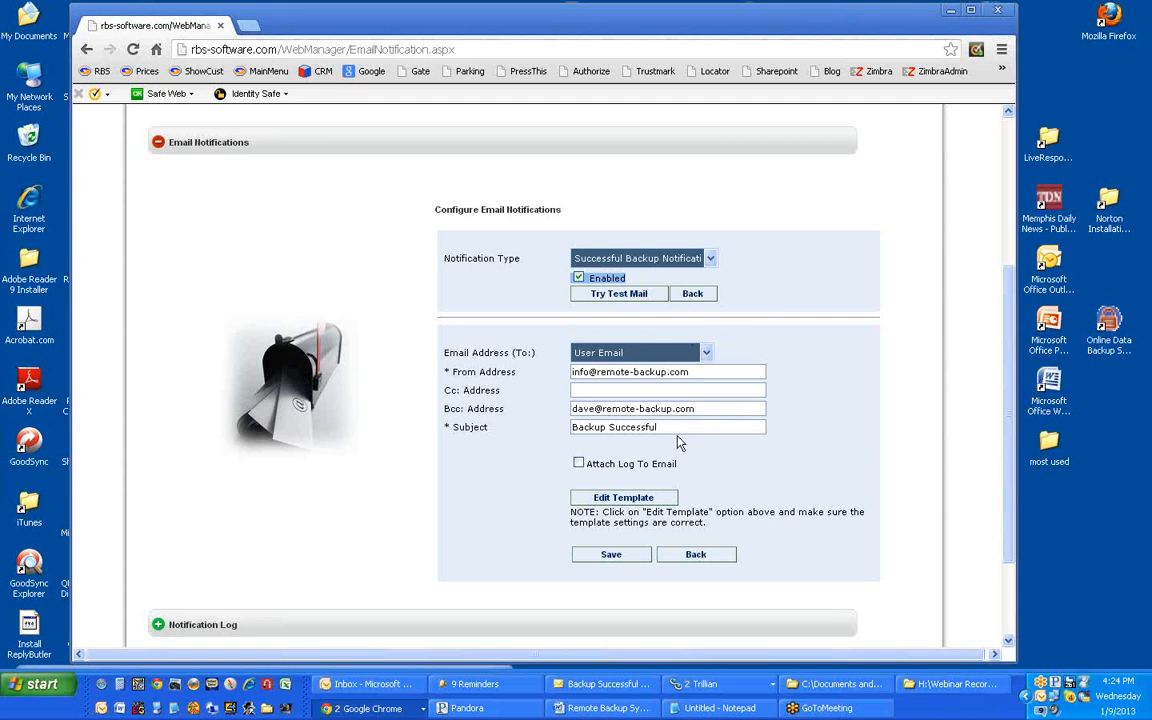
click(695, 372)
text(Steve@)
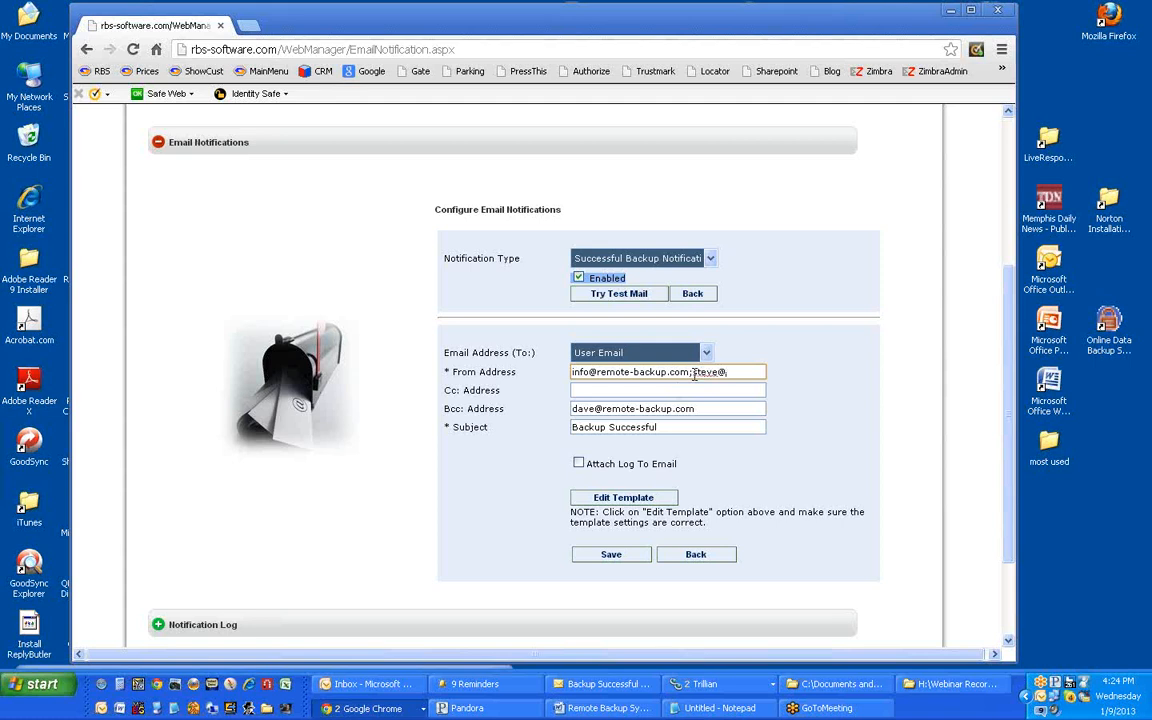
key(BackSpace)
key(BackSpace)
key(BackSpace)
key(BackSpace)
key(BackSpace)
click(711, 259)
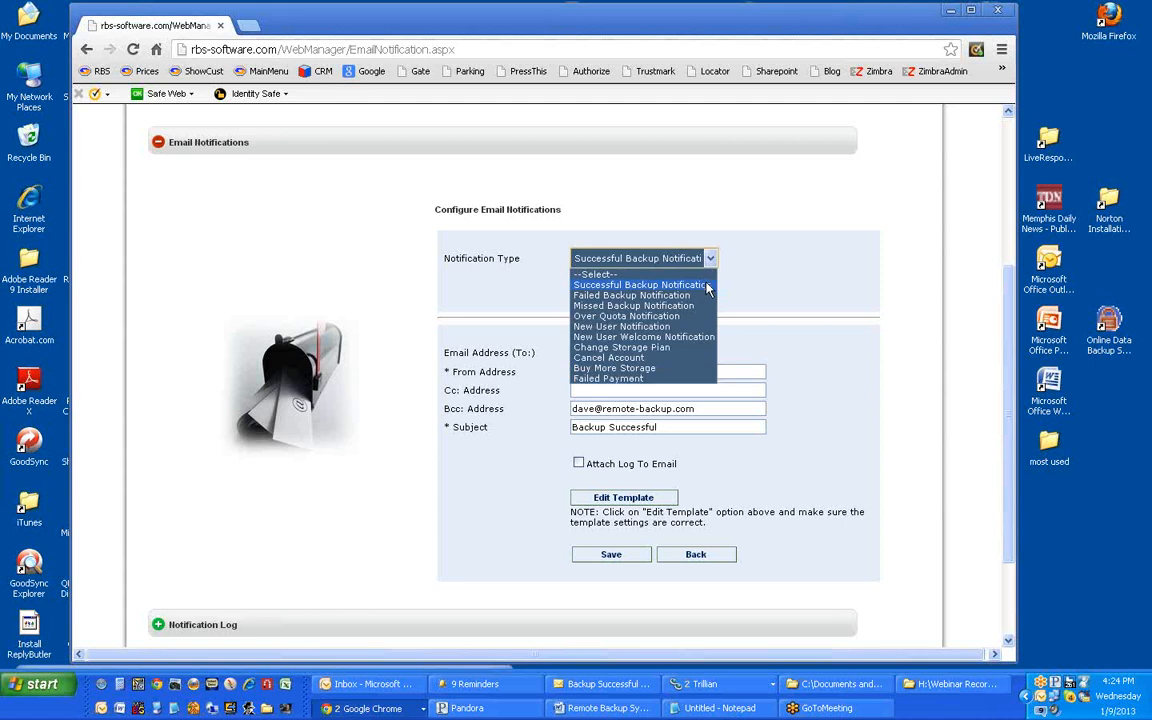
click(706, 285)
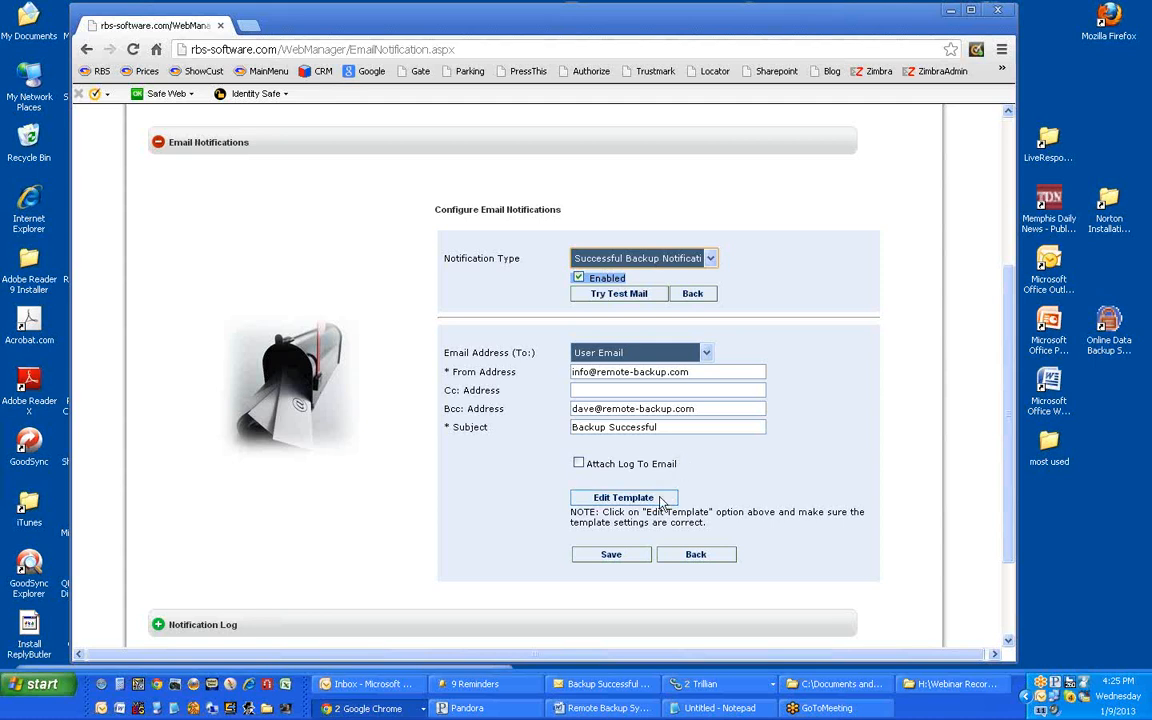
Step: Open the Successful Backup HTML template and place it beside the received 'Backup Successful' email
click(660, 499)
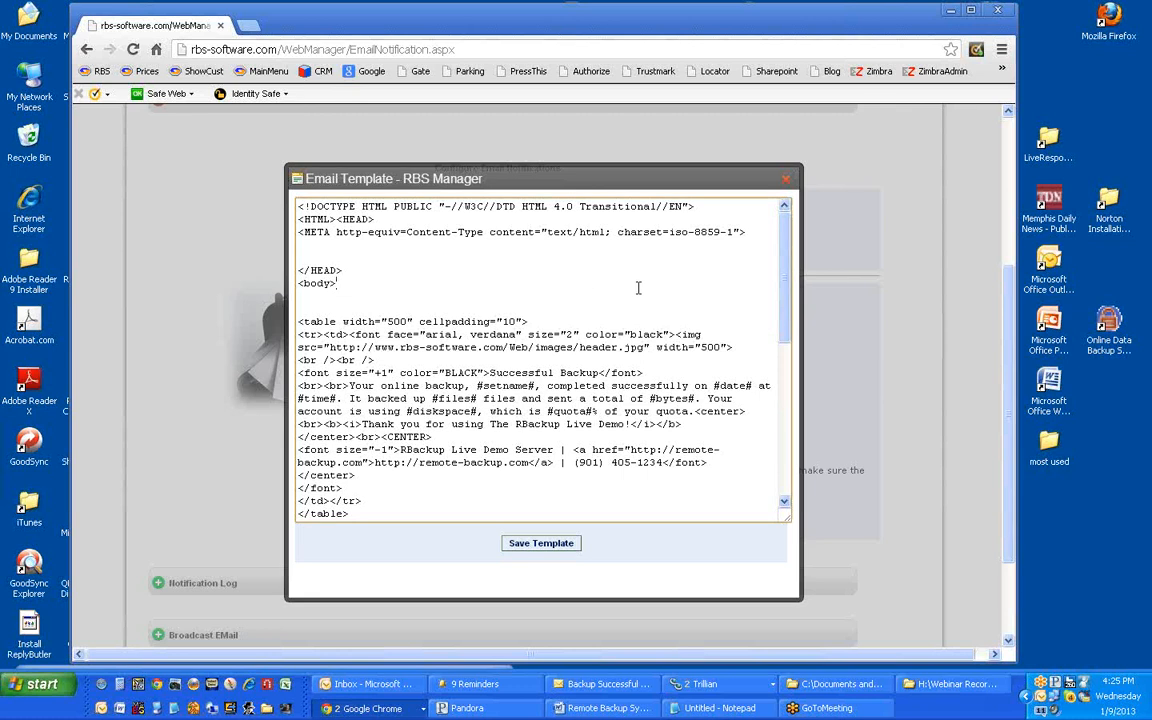
scroll(638, 288, down, 4)
scroll(638, 288, up, 2)
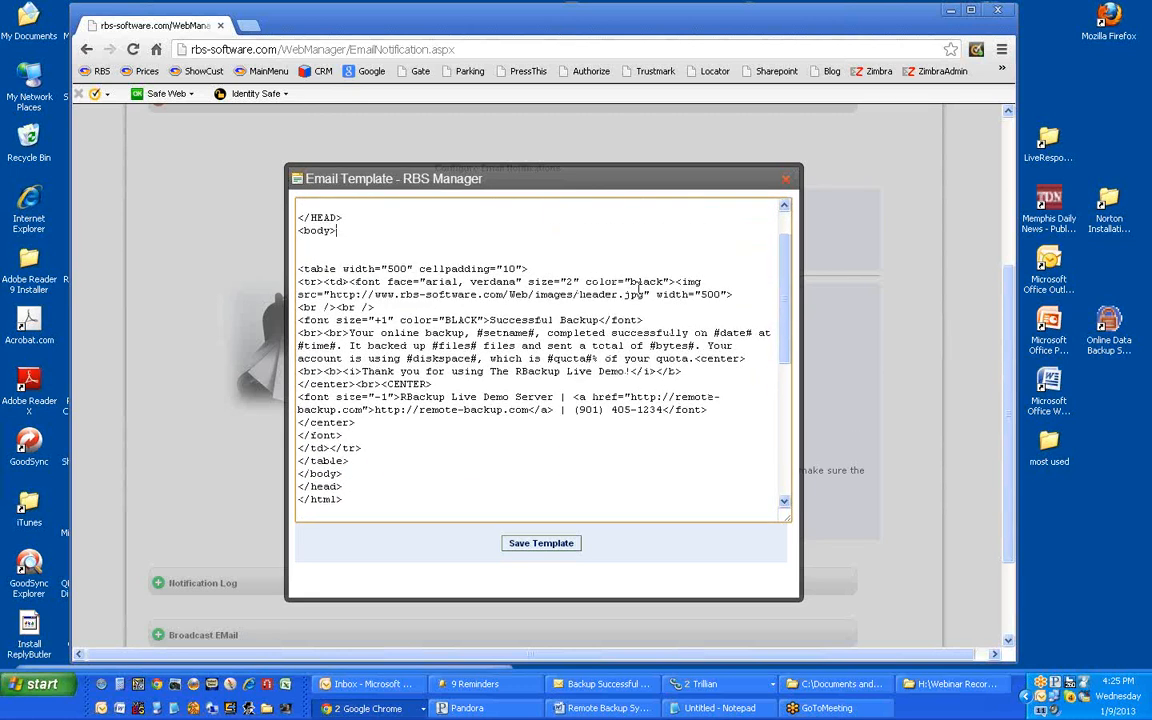
scroll(638, 288, up, 1)
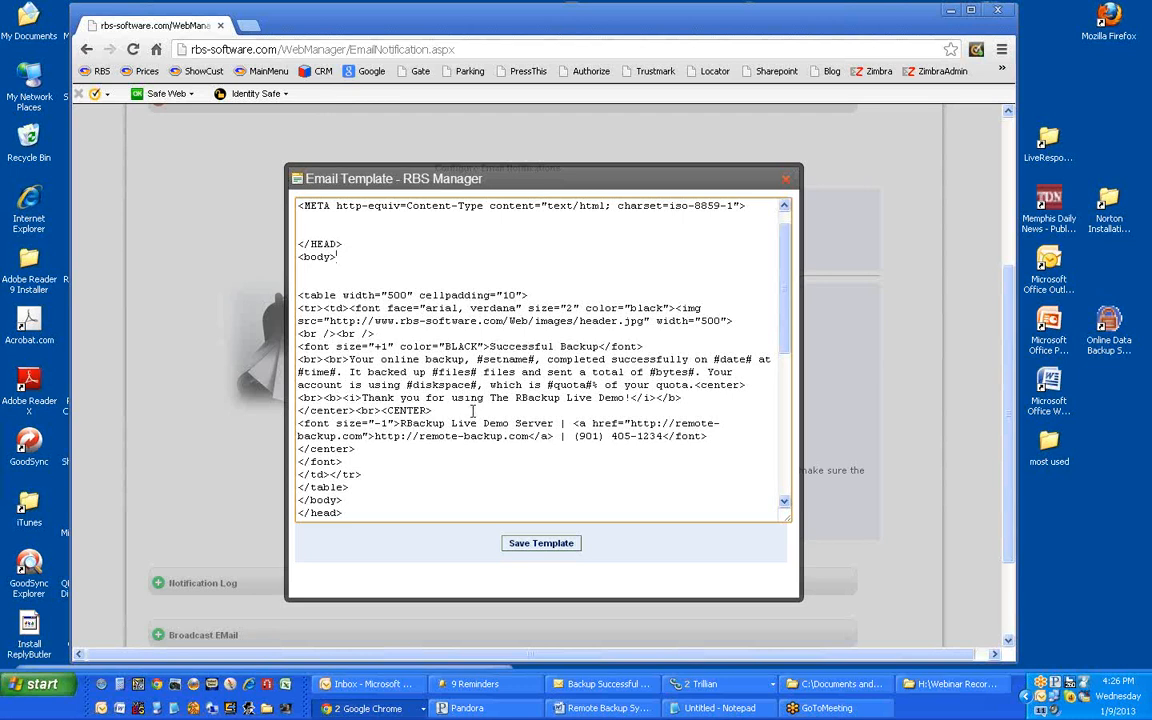
scroll(568, 183, up, 2)
drag(517, 282, 380, 103)
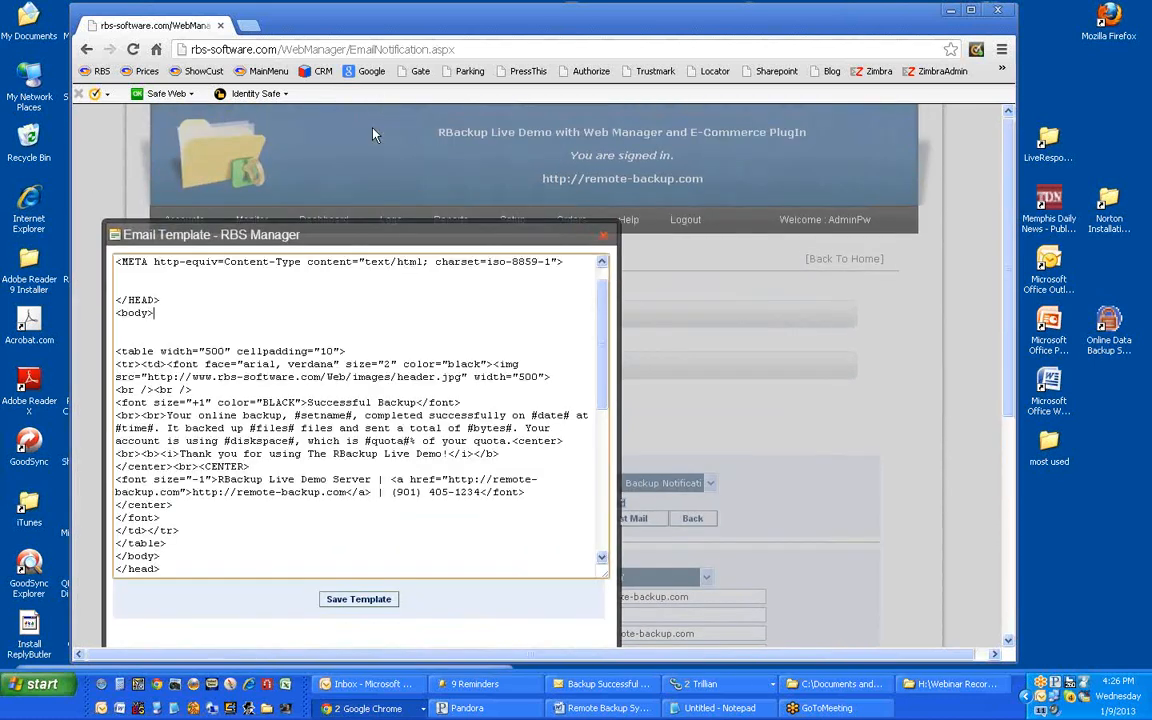
drag(388, 234, 359, 195)
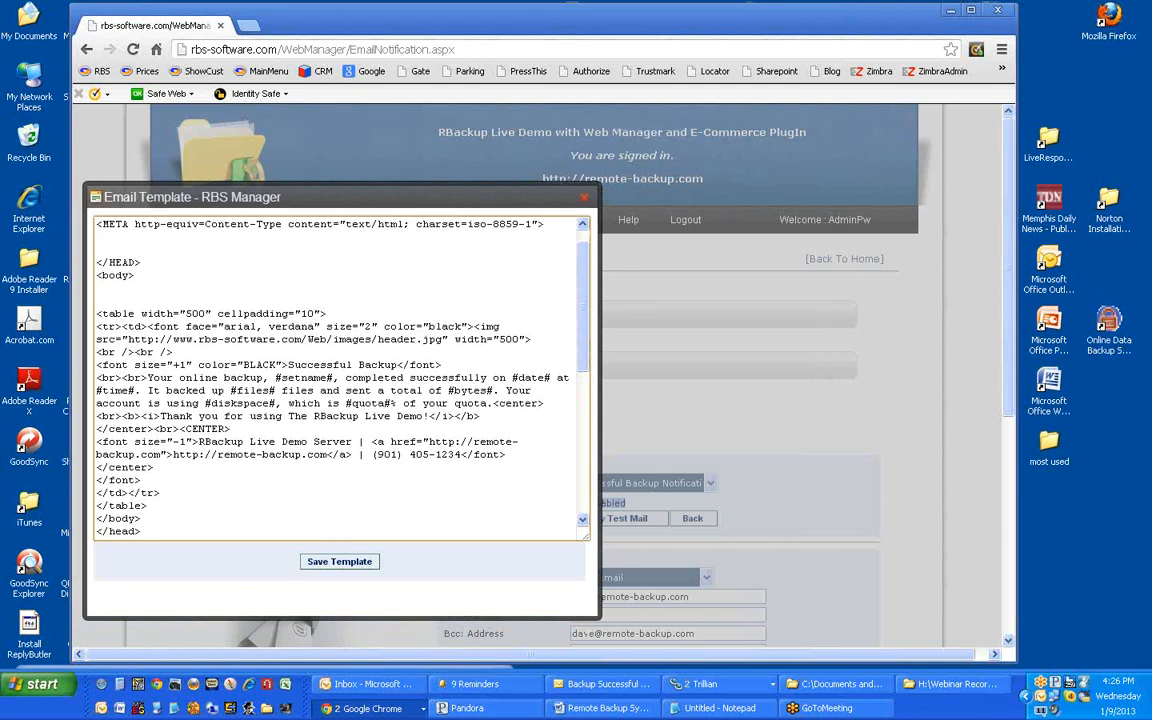
click(600, 684)
drag(1030, 227, 1010, 168)
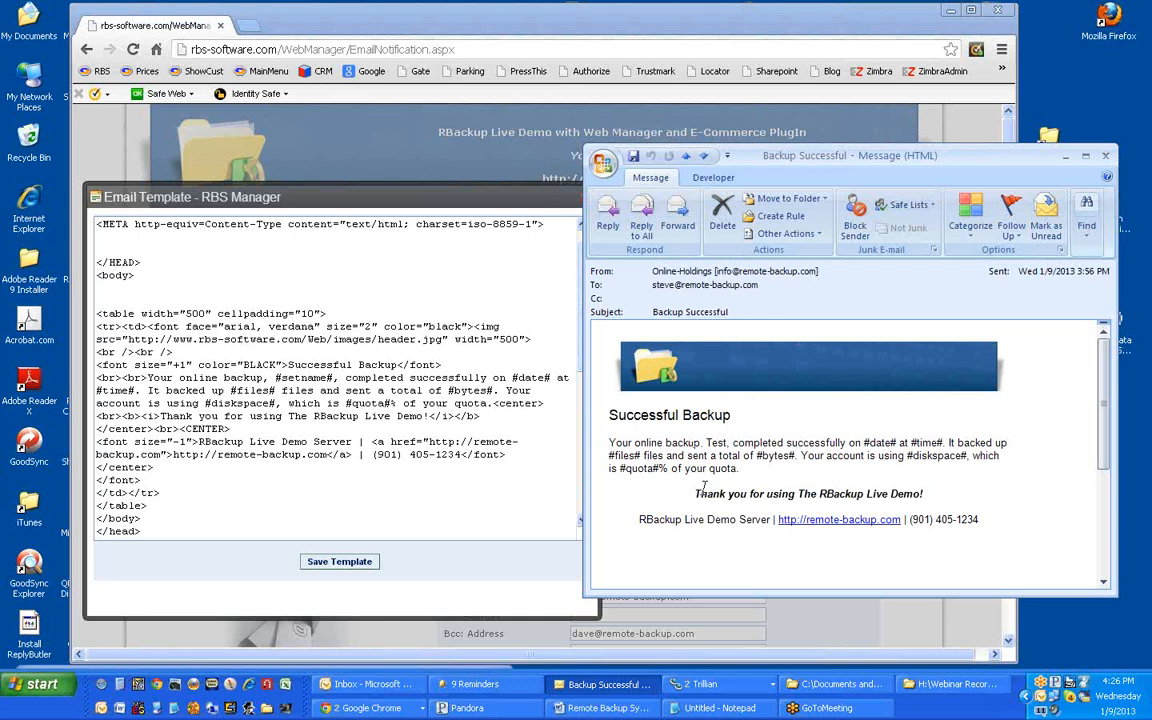
click(1067, 158)
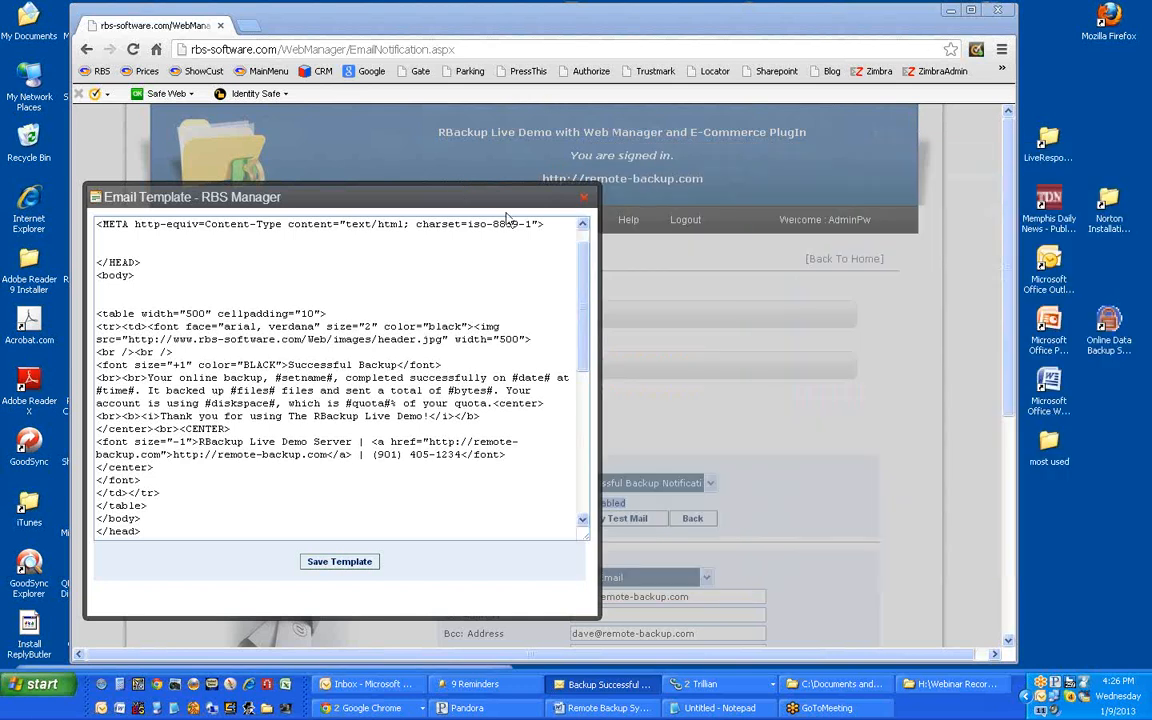
Step: Save the Successful Backup email template and close the template editor
drag(458, 192, 626, 160)
click(455, 536)
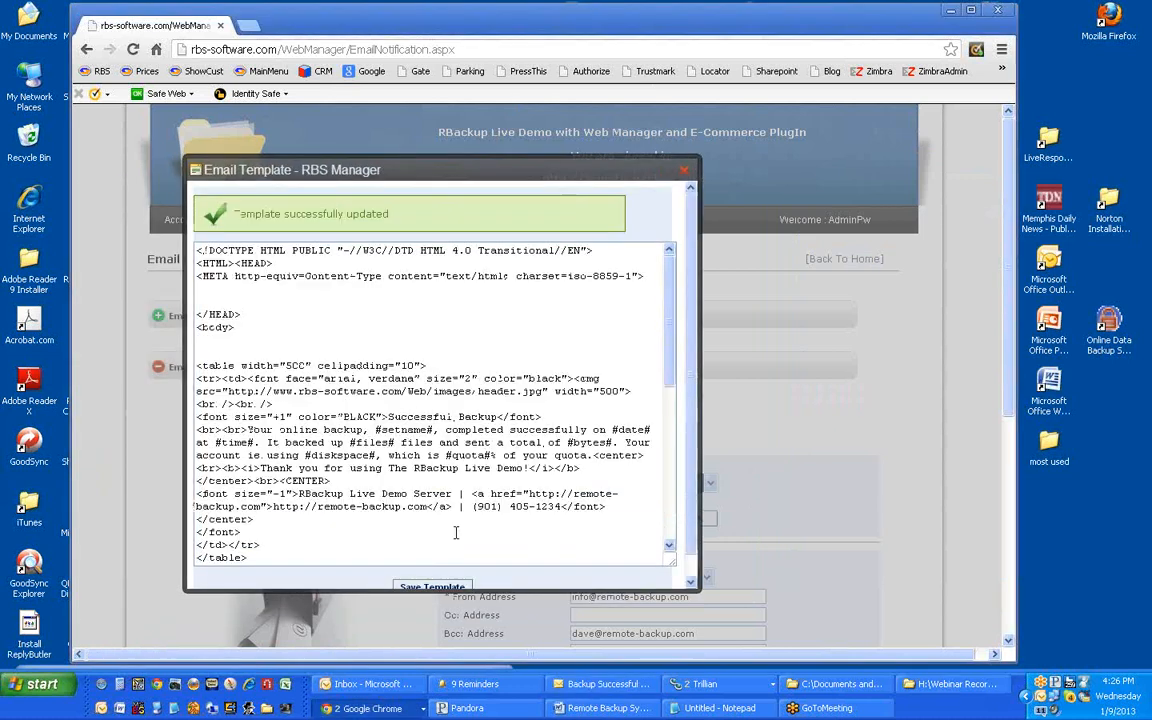
click(685, 170)
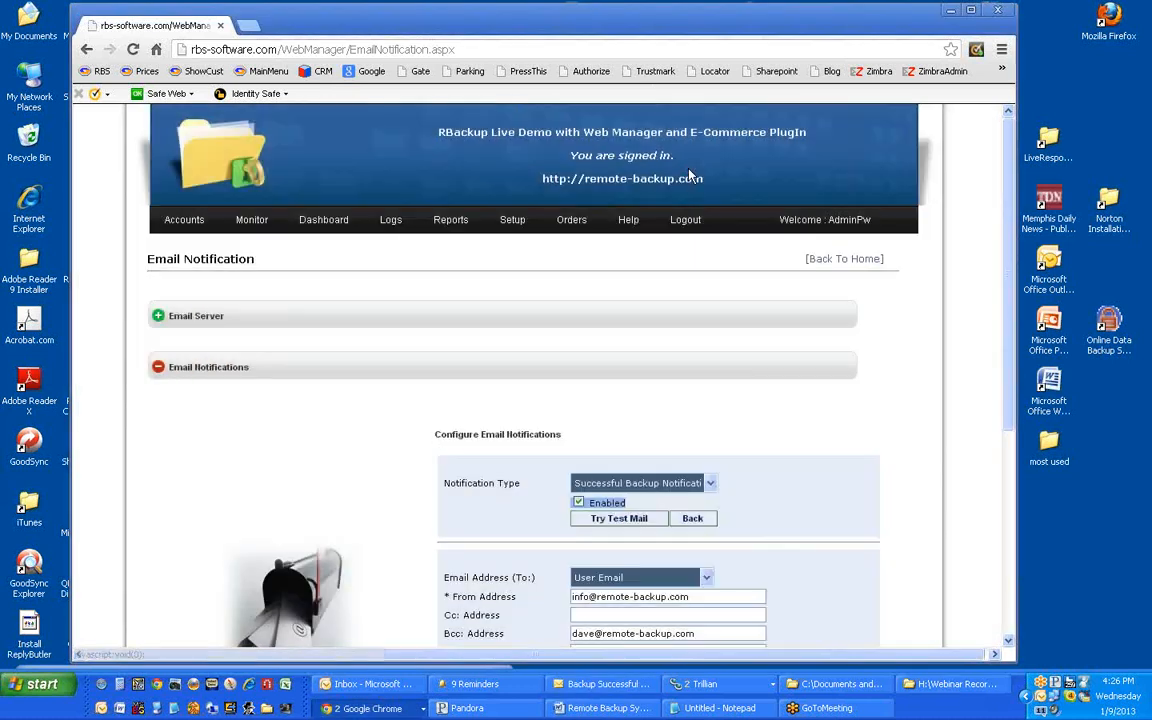
scroll(729, 430, down, 2)
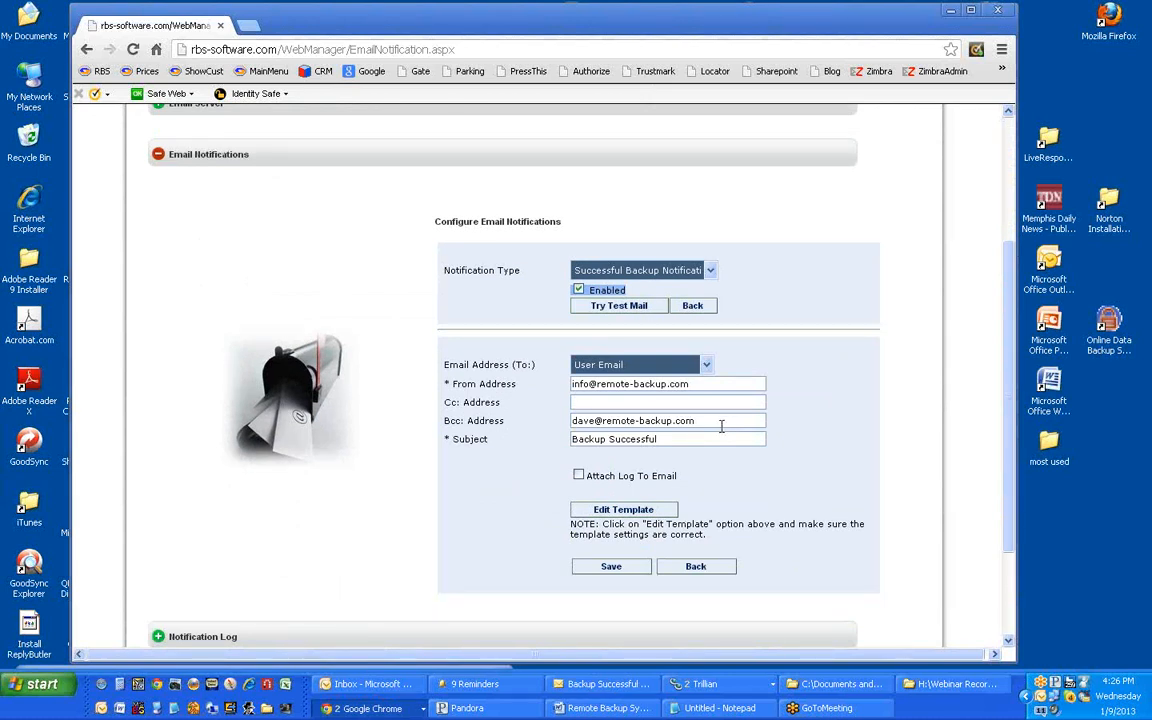
Step: Send a test Successful Backup mail to the test recipient's email address
click(649, 314)
click(727, 350)
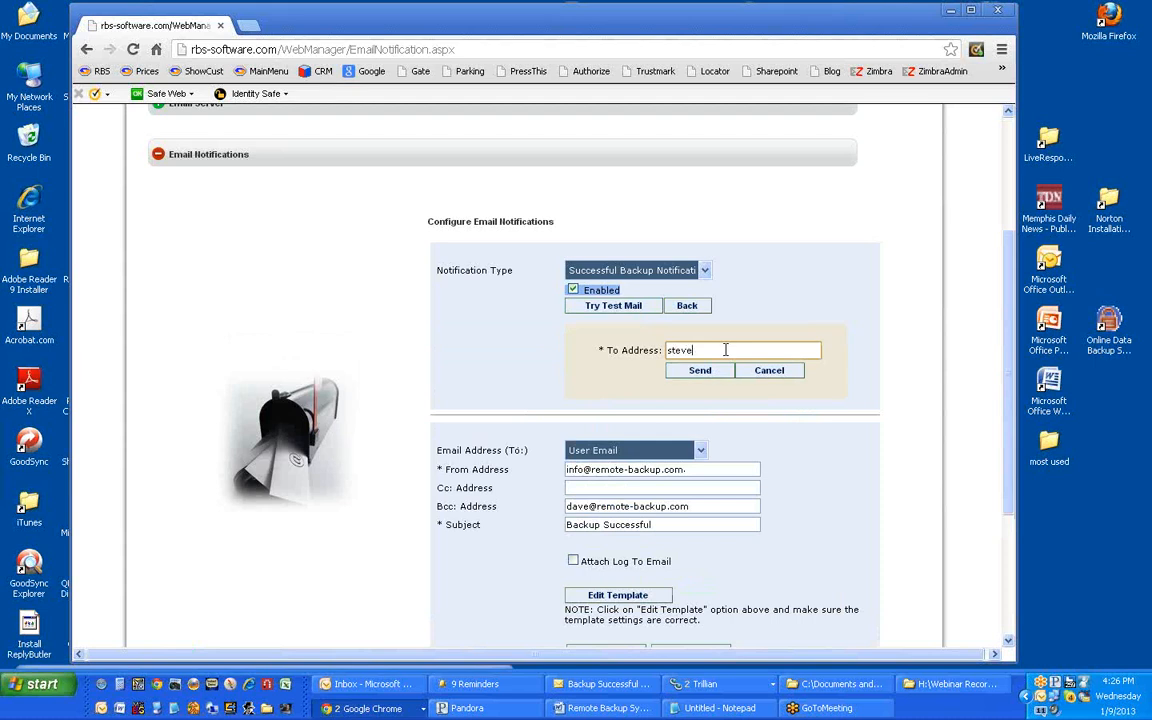
click(685, 375)
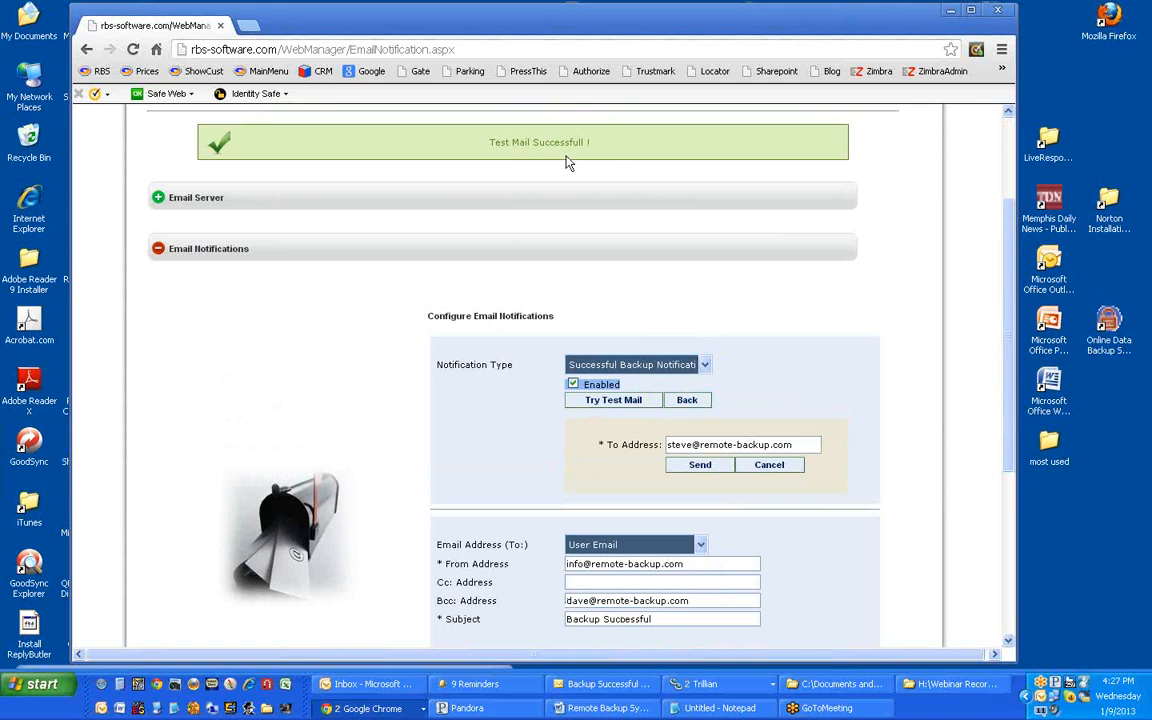
click(158, 198)
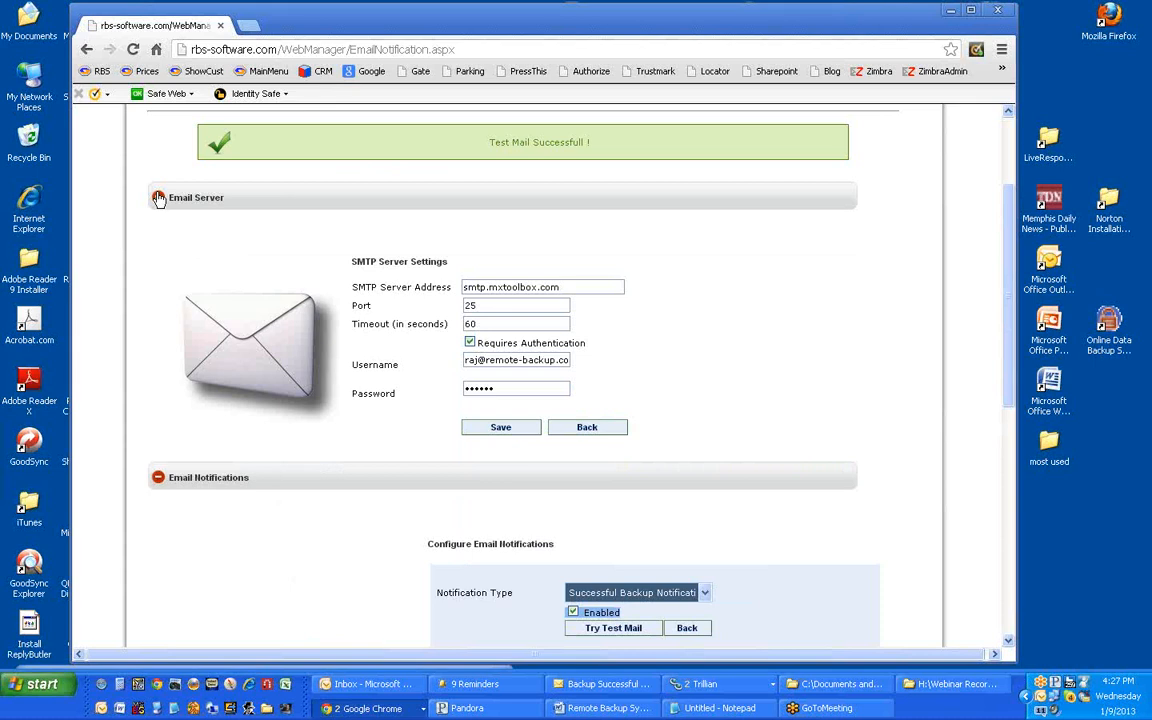
click(158, 198)
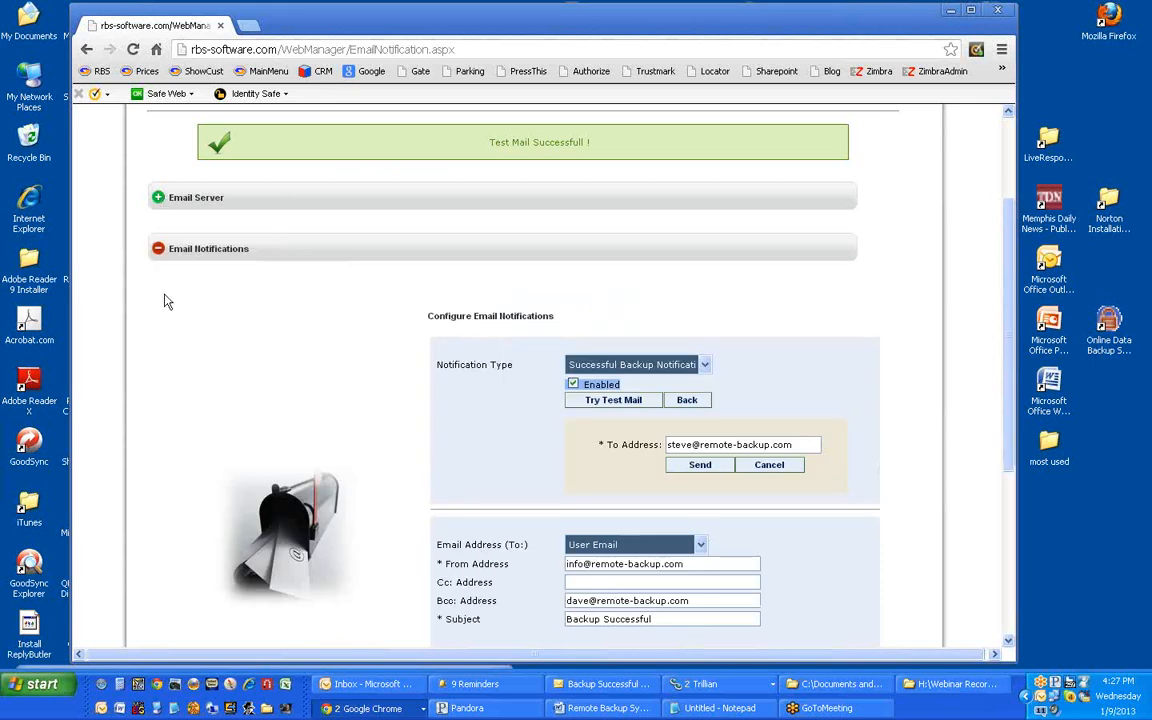
scroll(167, 302, down, 1)
scroll(167, 302, down, 2)
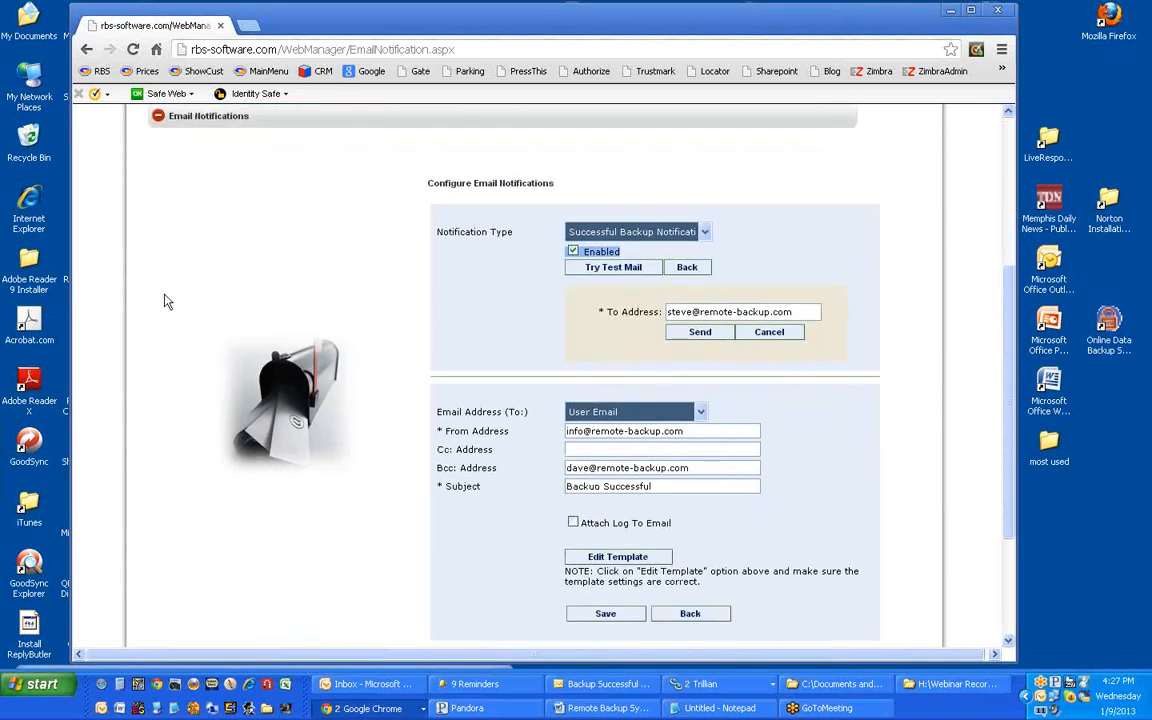
scroll(167, 302, down, 1)
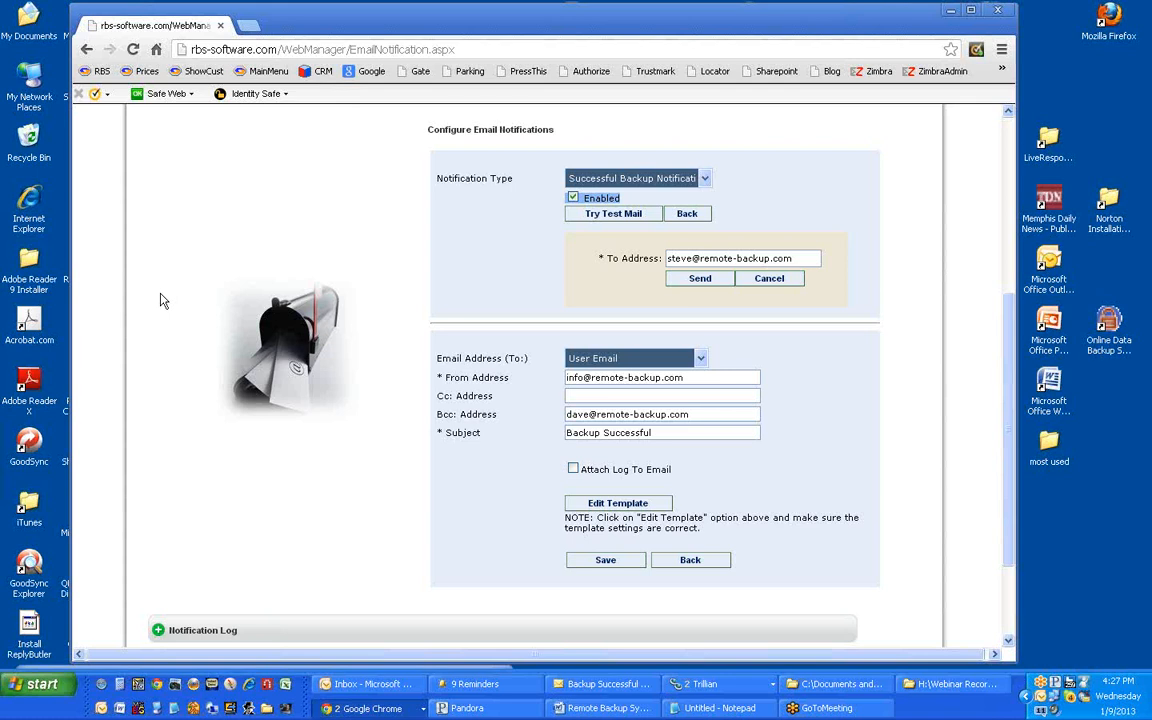
Step: Switch to Missed Backup Notification, subject 'Backup Missed', run time 08:00
click(706, 181)
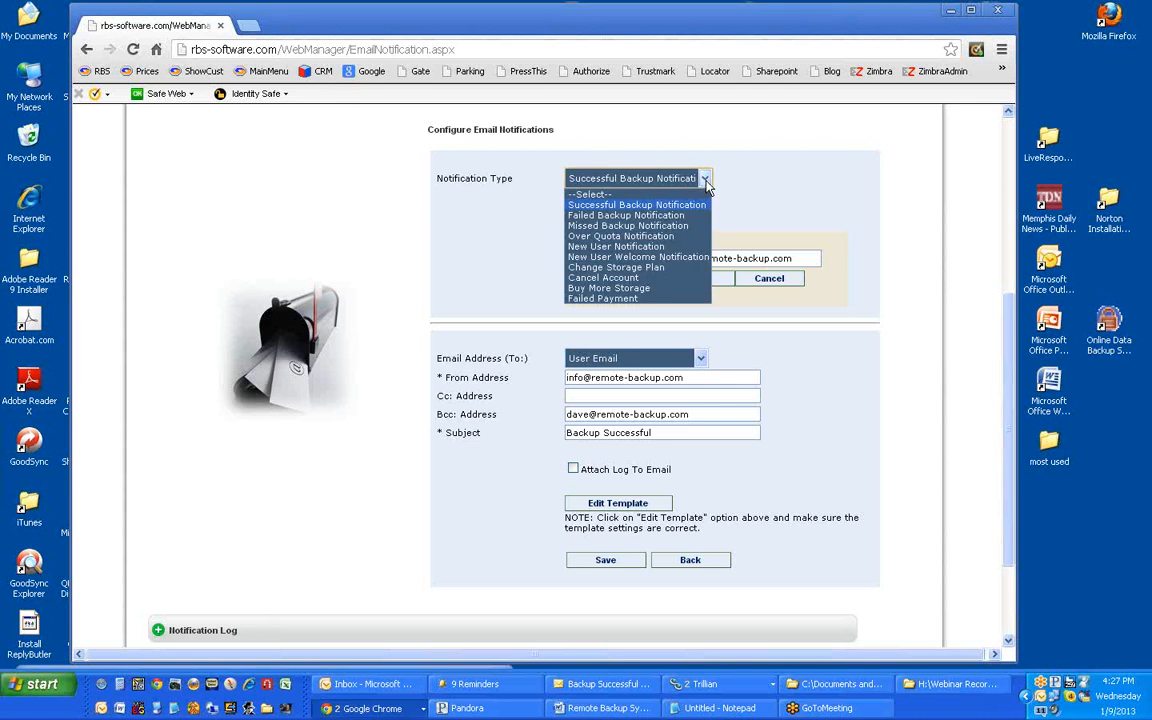
click(690, 228)
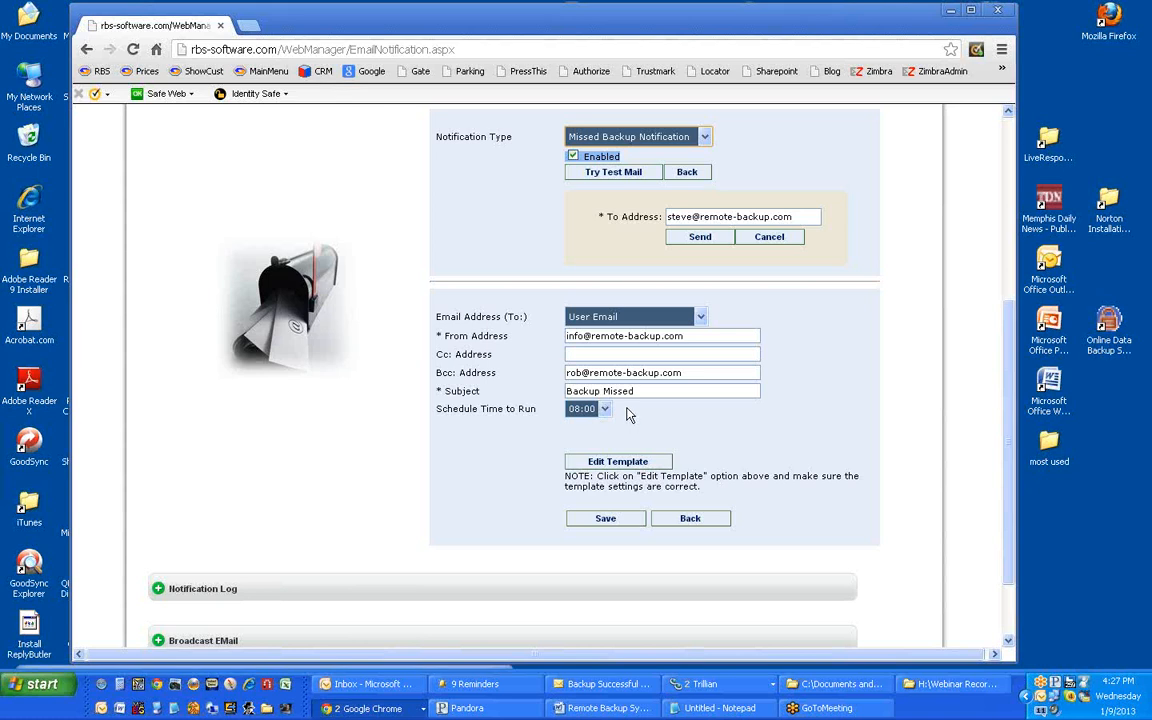
click(705, 137)
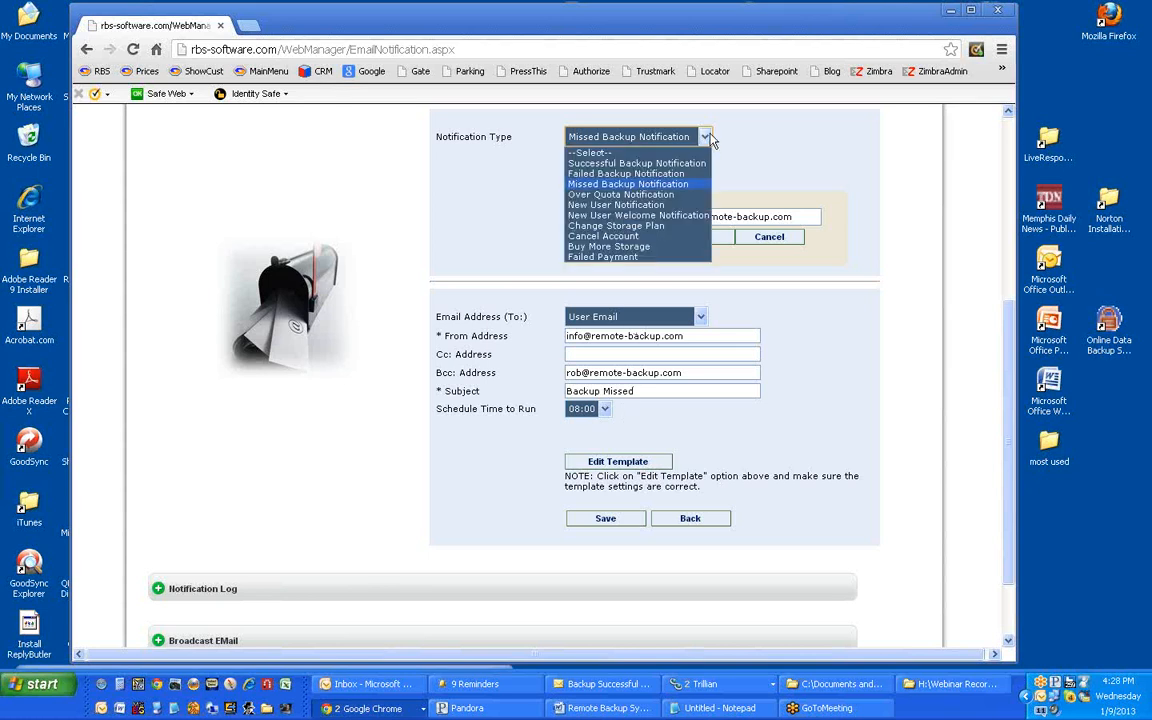
Step: Switch to Over Quota Notification, subject 'Backup Over Quota', run time 08:15
click(685, 198)
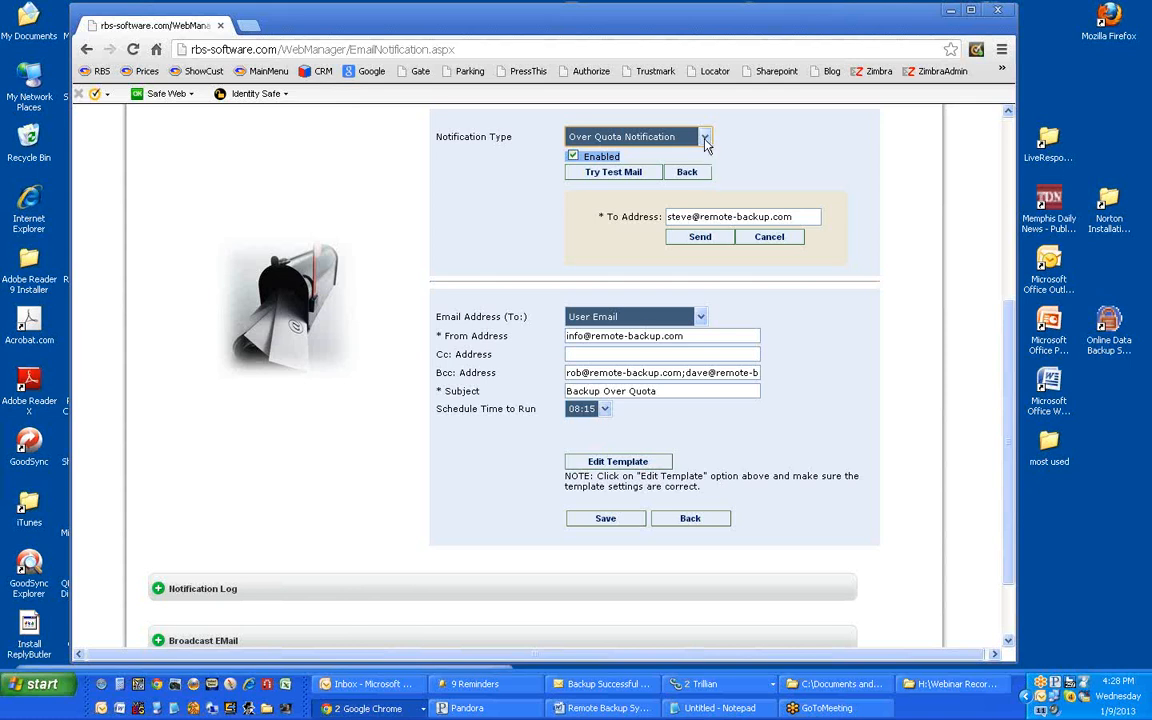
click(636, 130)
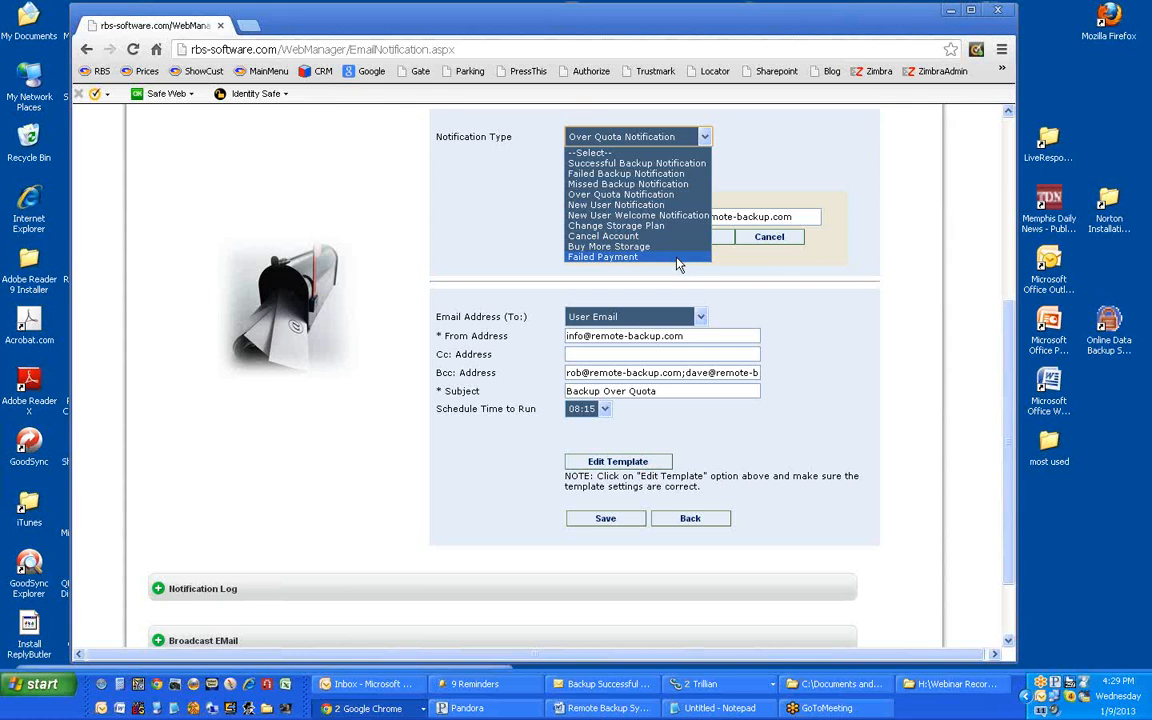
Step: Toggle the Over Quota notification's Enabled box off and back on
click(725, 268)
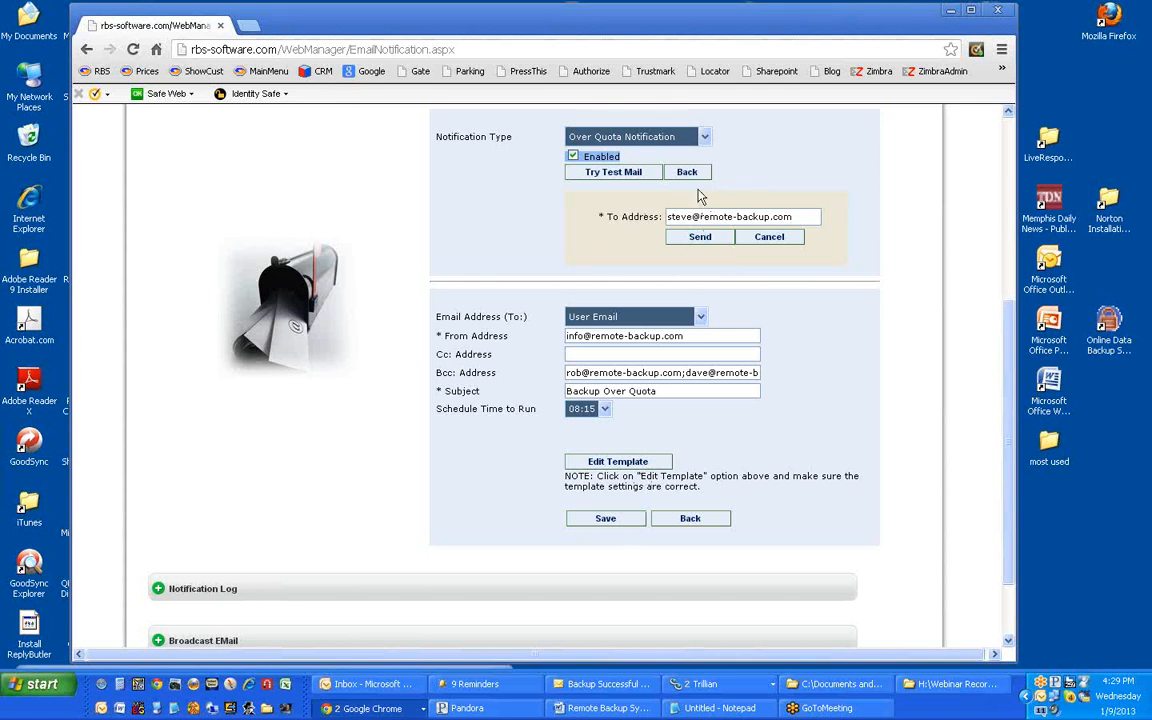
click(574, 157)
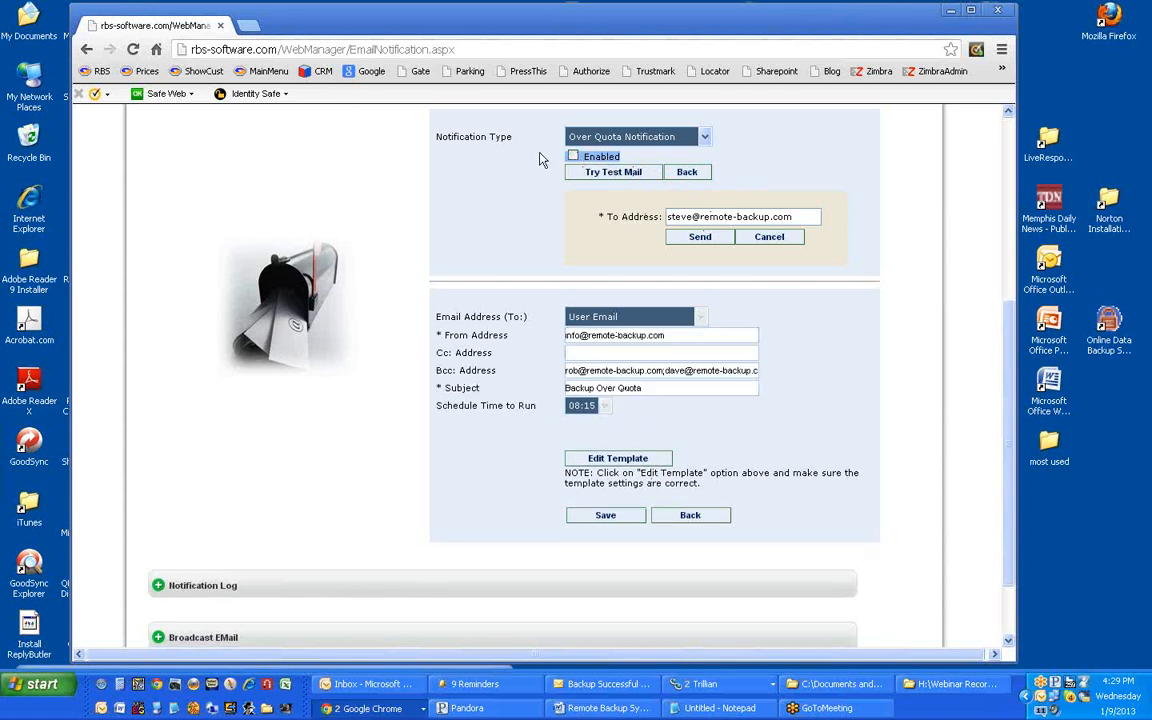
click(574, 157)
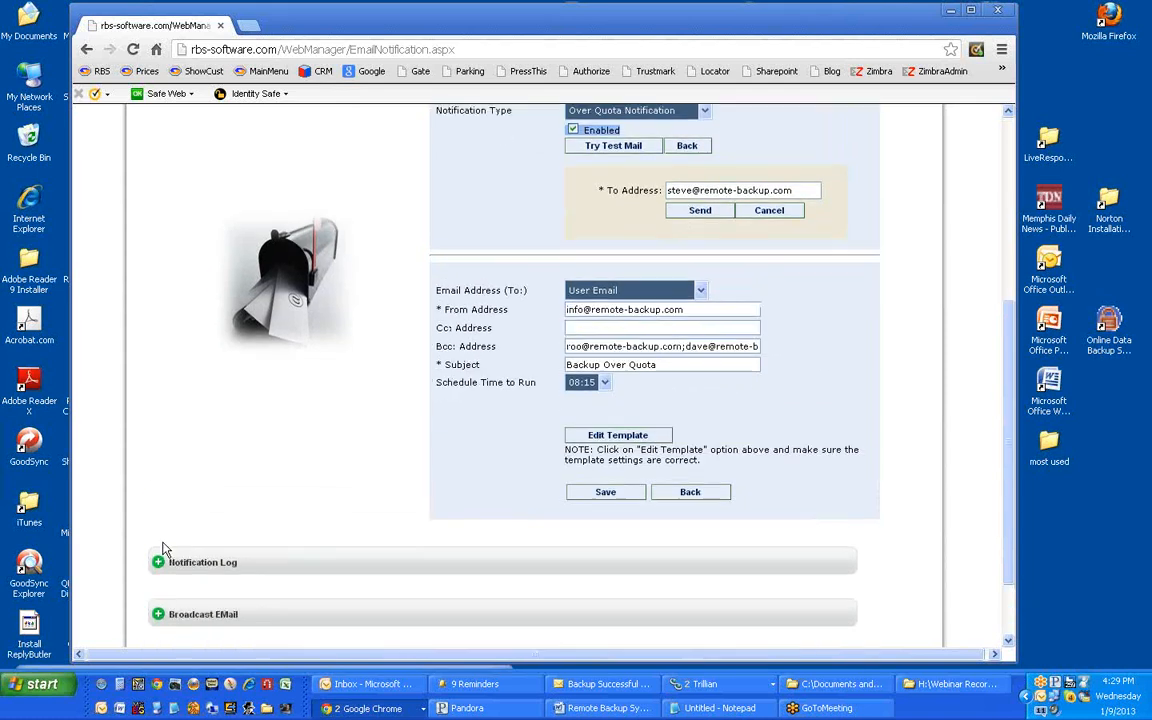
Step: Expand the Notification Log, showing all notifications for Today
scroll(160, 510, down, 2)
click(158, 497)
scroll(180, 520, down, 3)
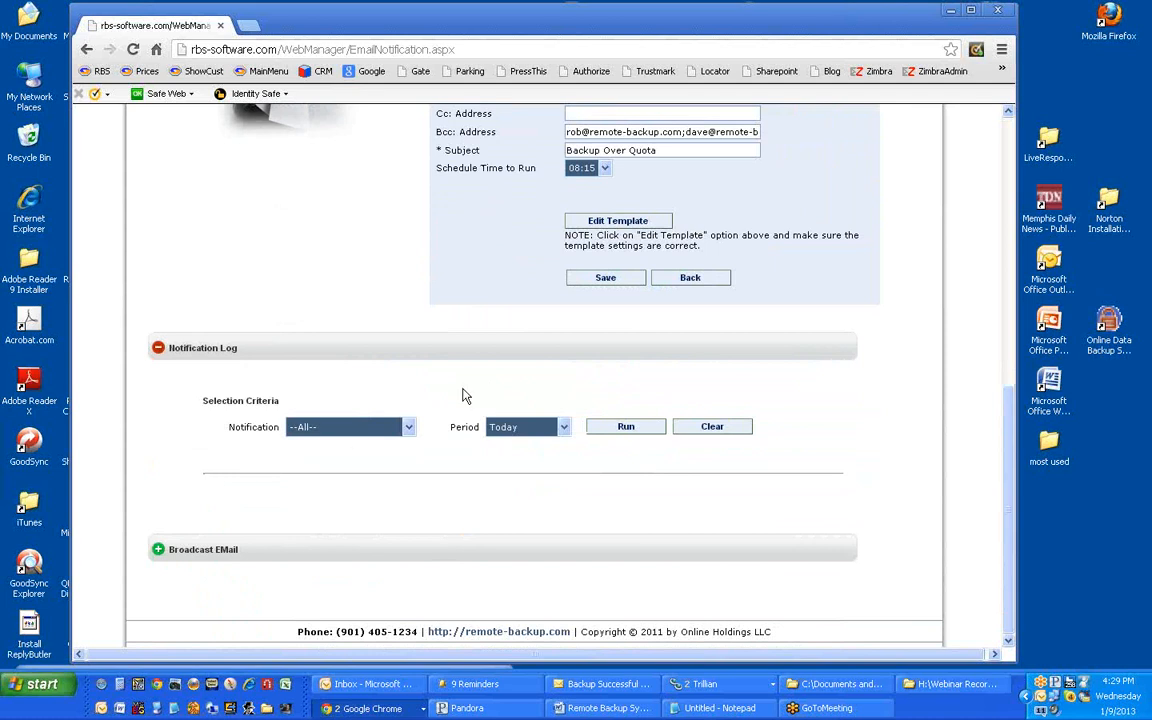
Step: Check the log's Period and Notification filter lists, then expand Broadcast EMail
click(564, 428)
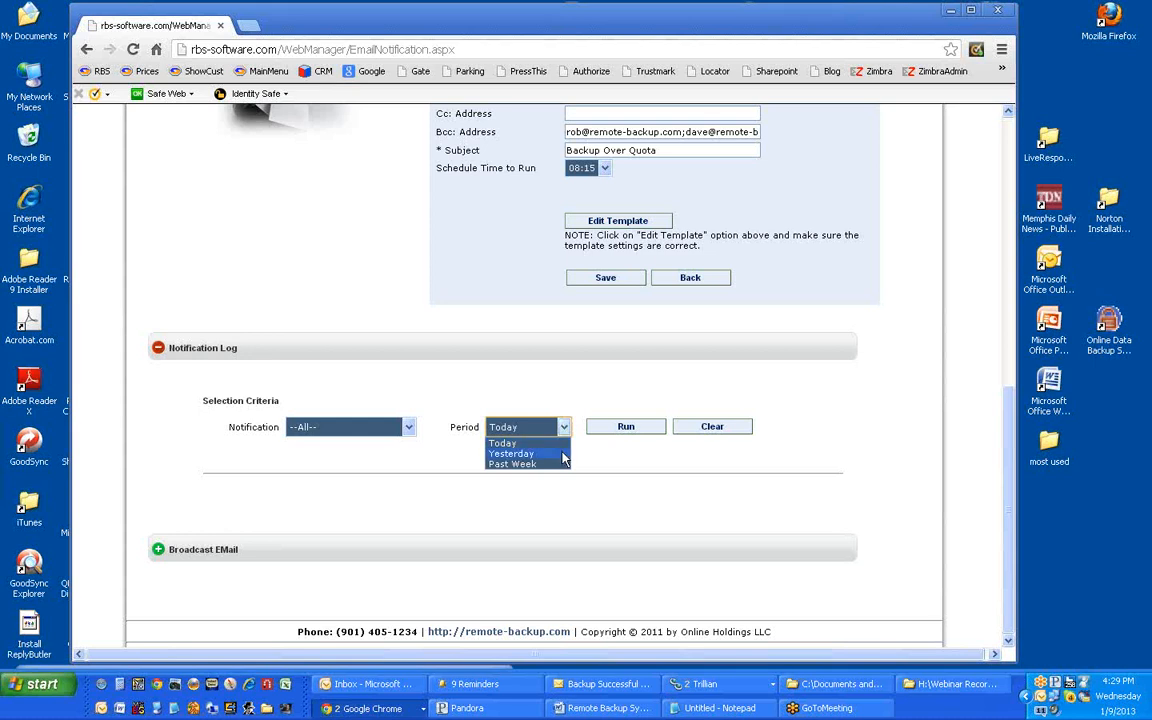
click(409, 428)
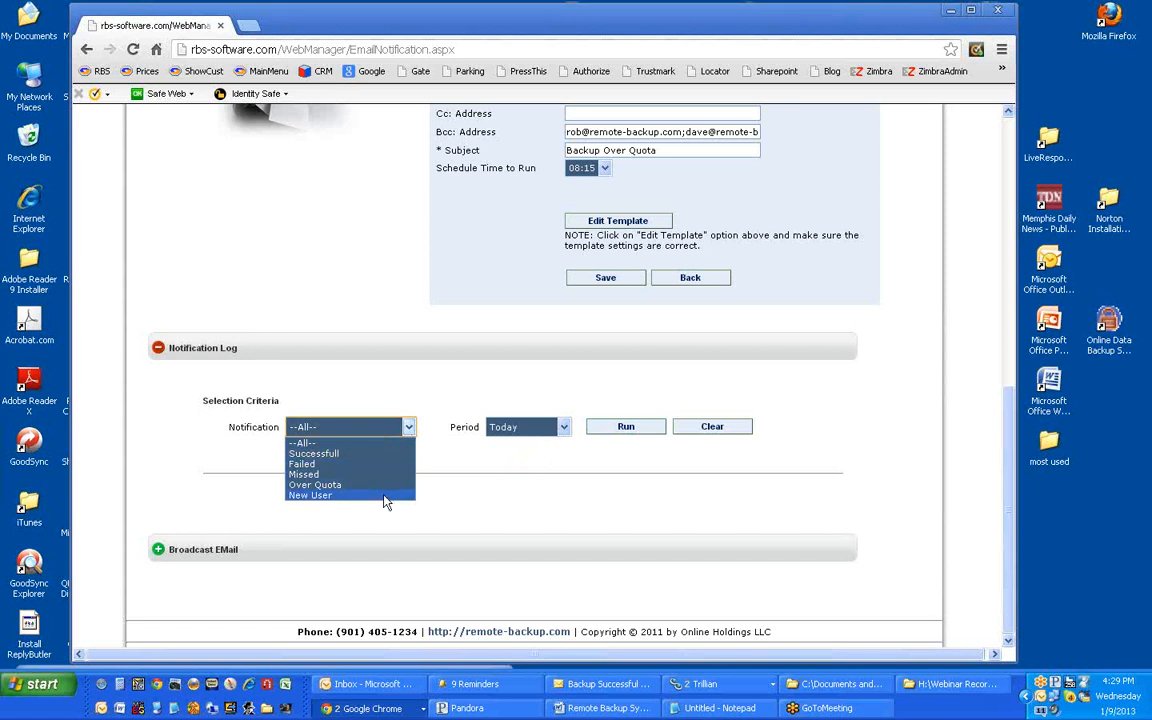
click(180, 476)
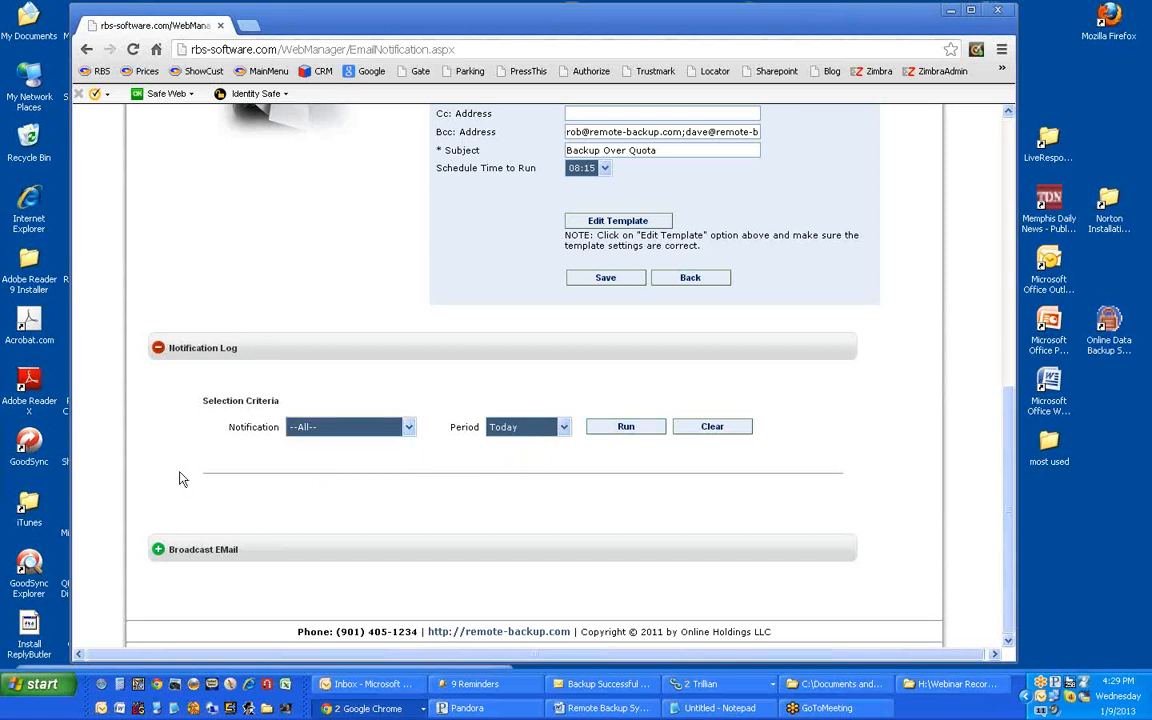
click(159, 551)
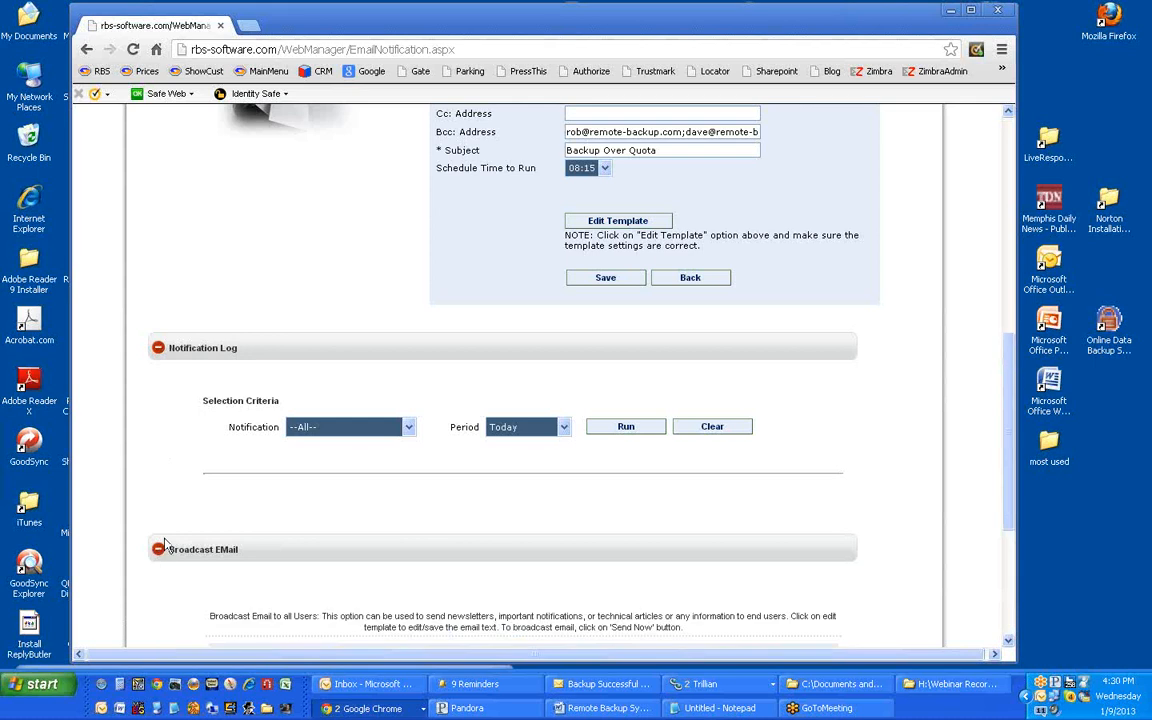
scroll(181, 455, down, 5)
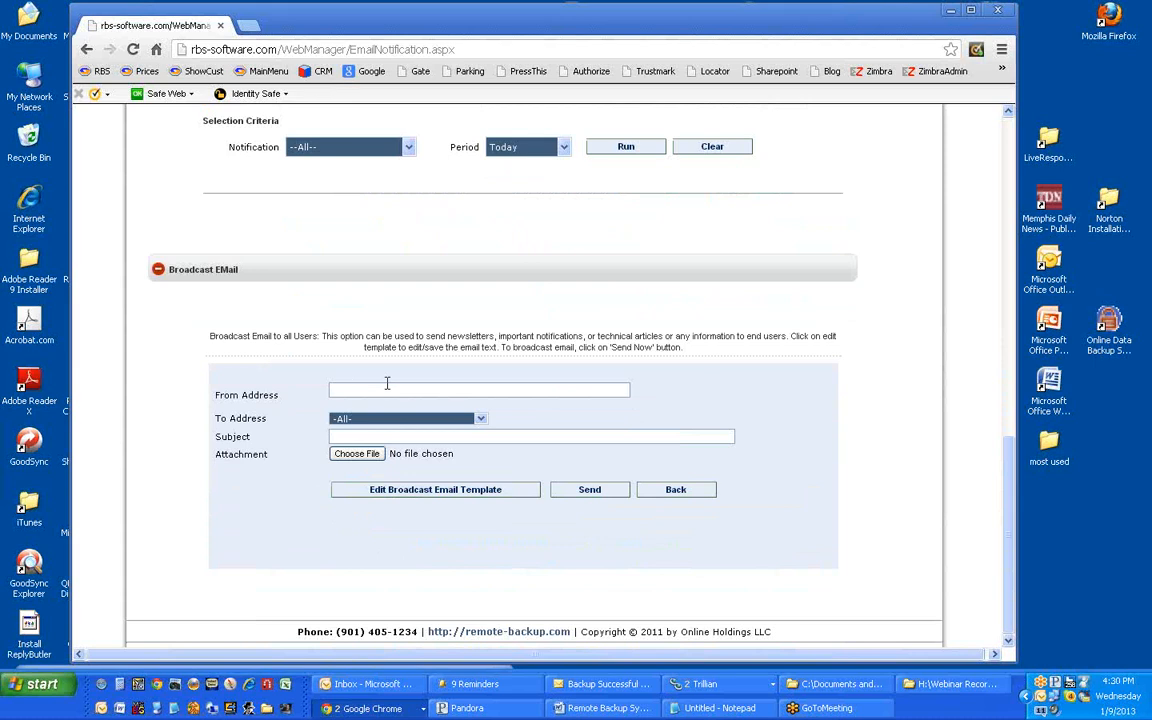
click(480, 419)
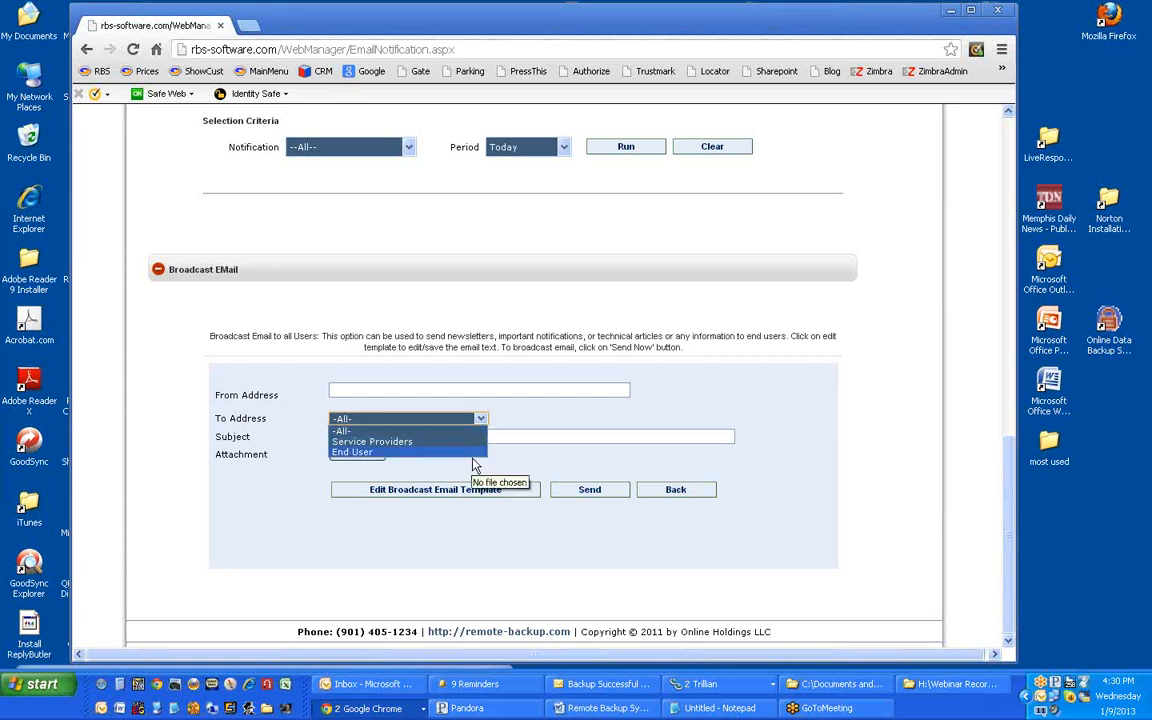
click(530, 409)
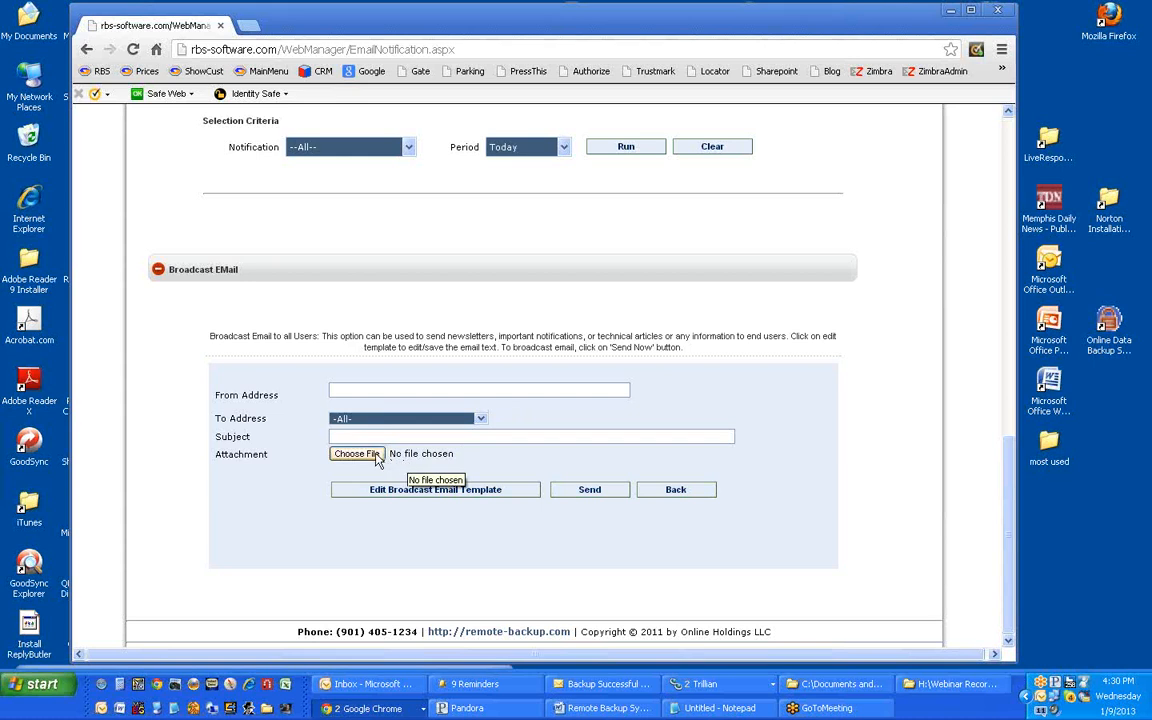
Step: Read through the broadcast email template's placeholder message, then cancel the editor without saving
click(486, 497)
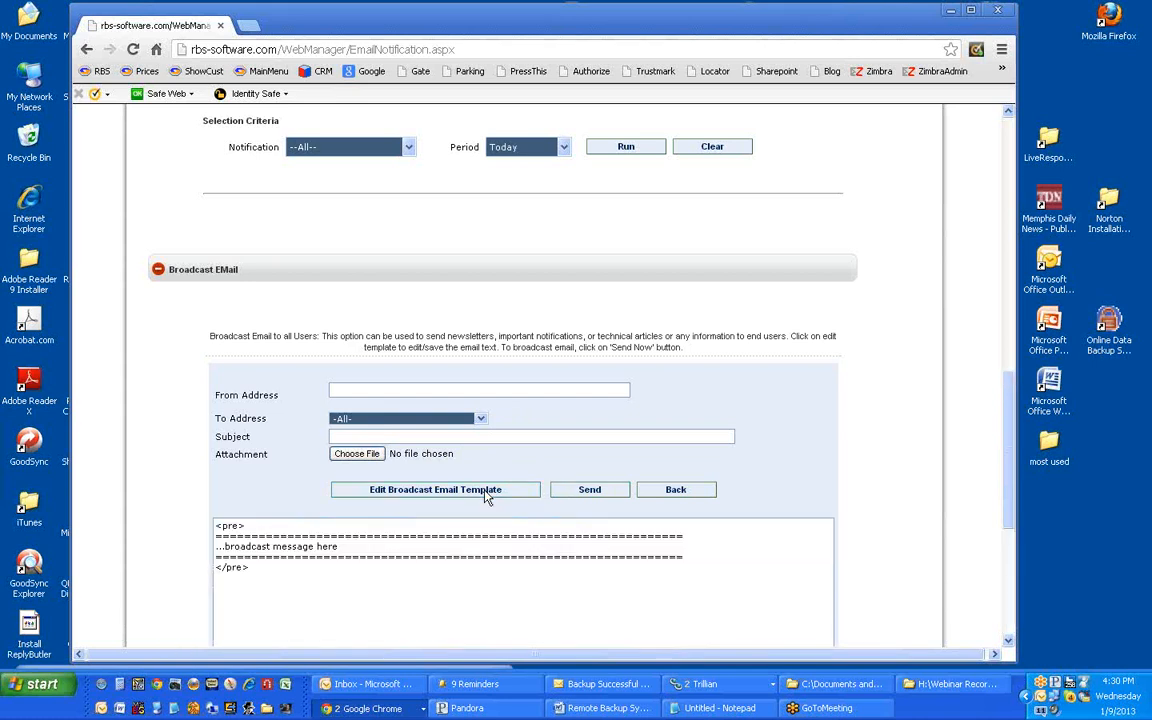
scroll(483, 489, down, 3)
scroll(483, 489, down, 2)
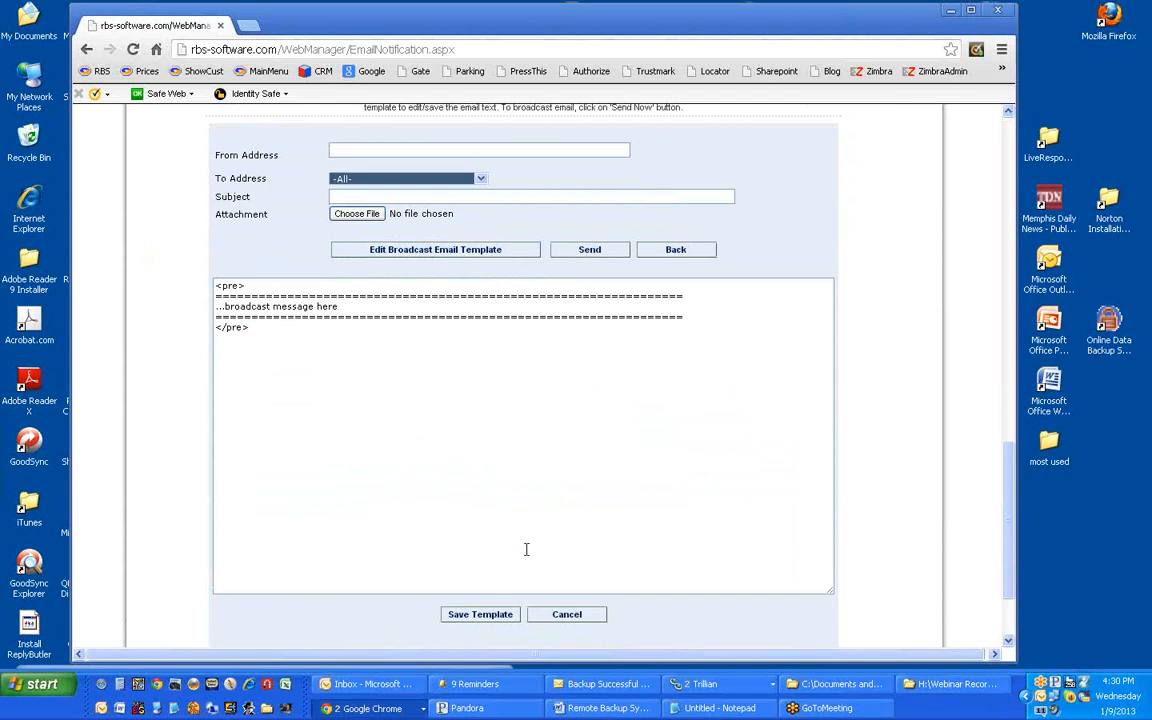
click(546, 616)
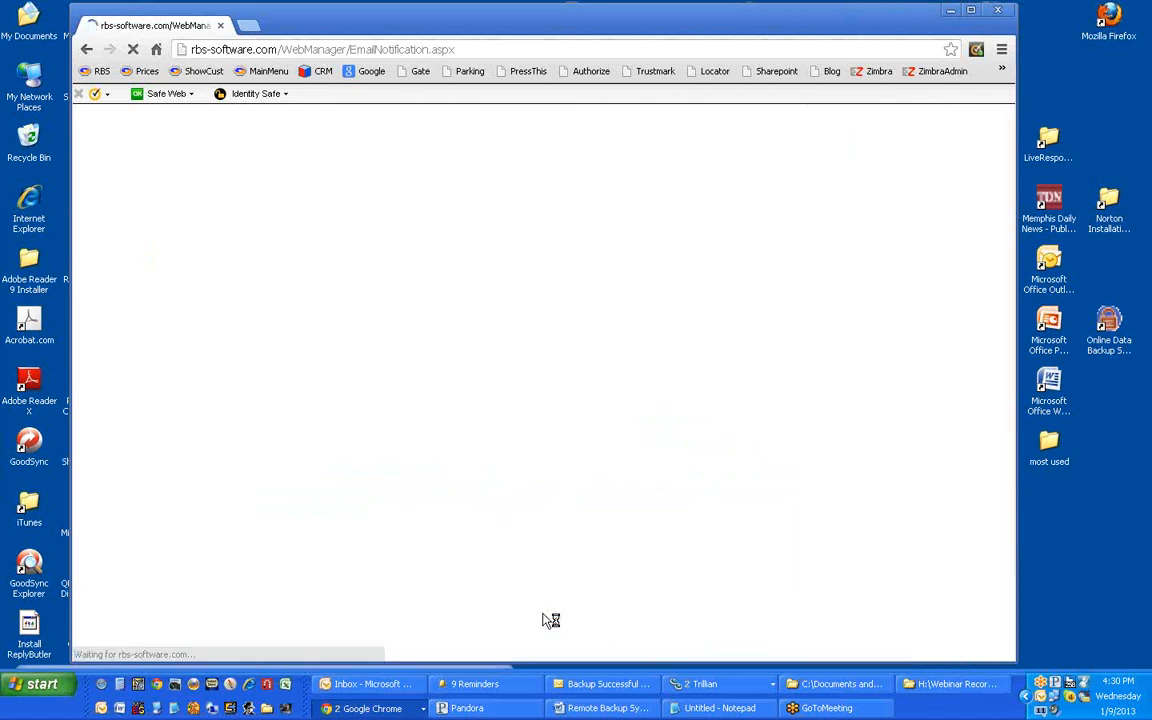